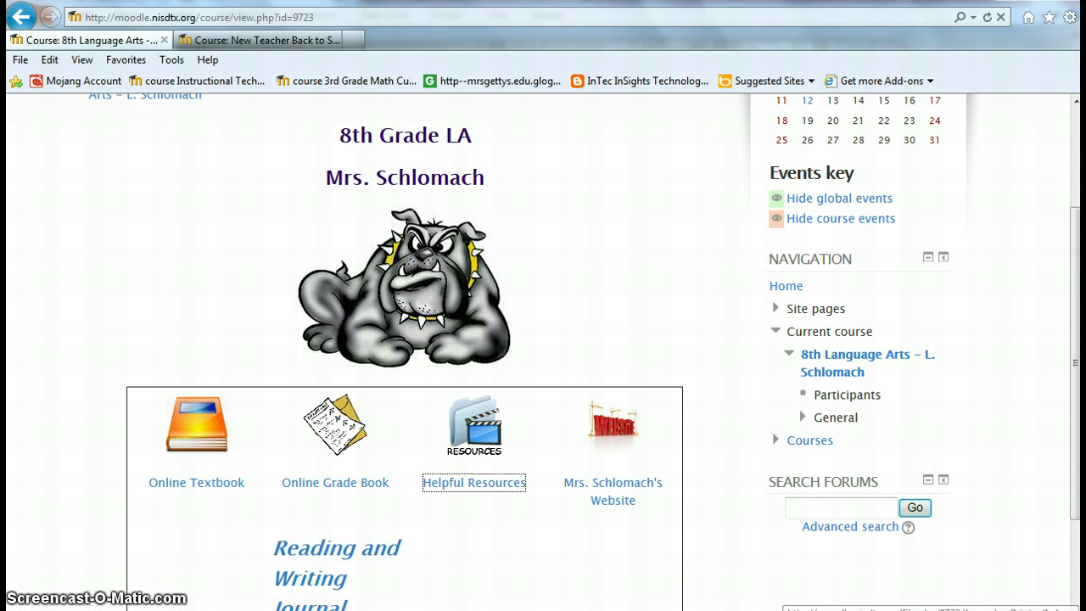
Review the exemplar netSchool pages list in the New Teacher Back to School course, and switch to the PowerPoint slide of recommended NetSchool links.
left_click(127, 609)
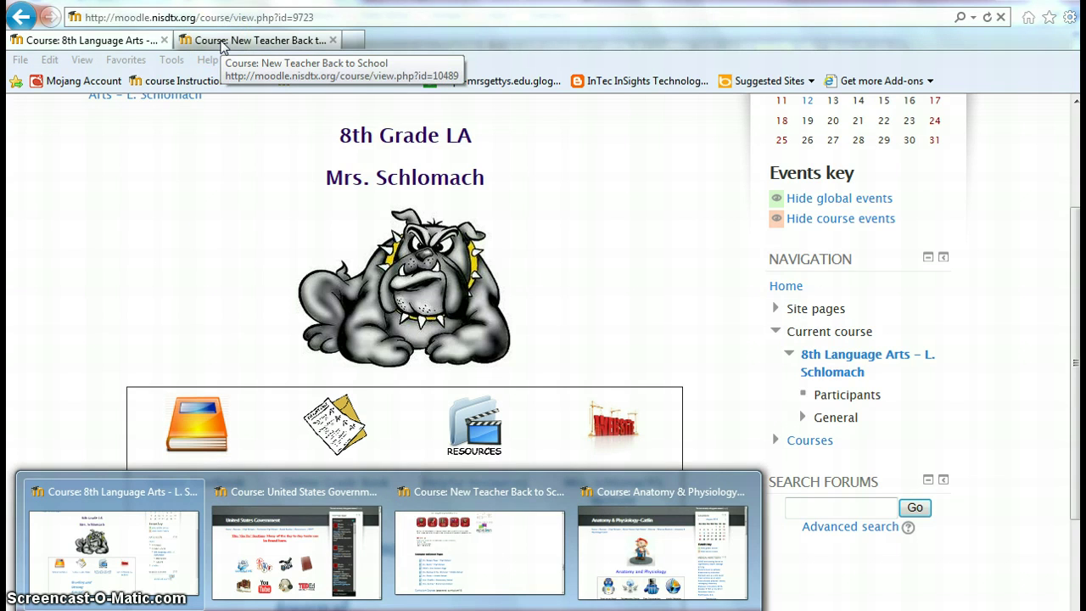
left_click(223, 44)
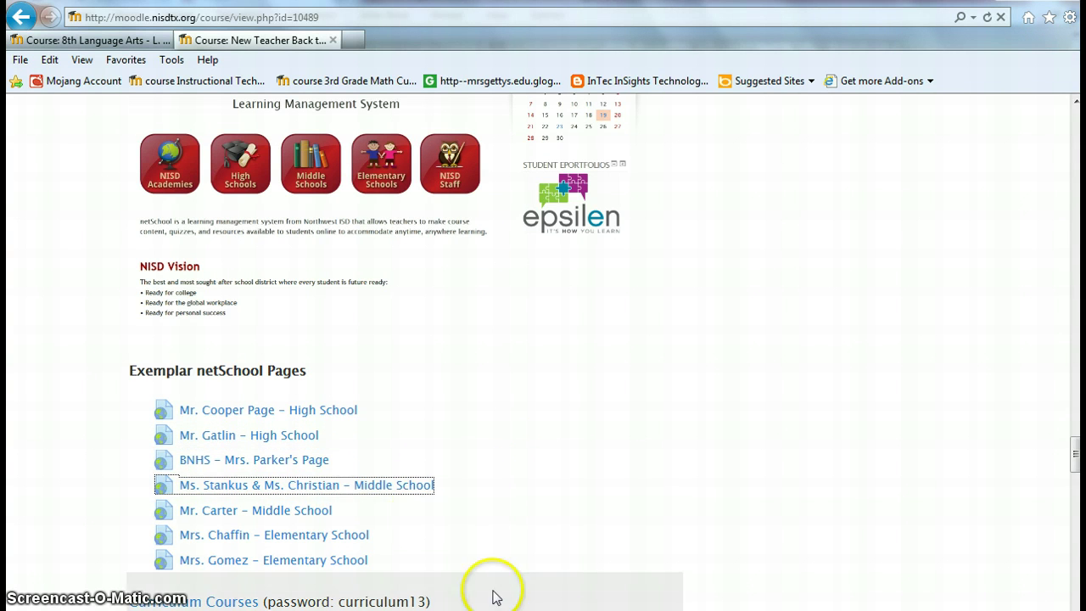
key("alt+Tab")
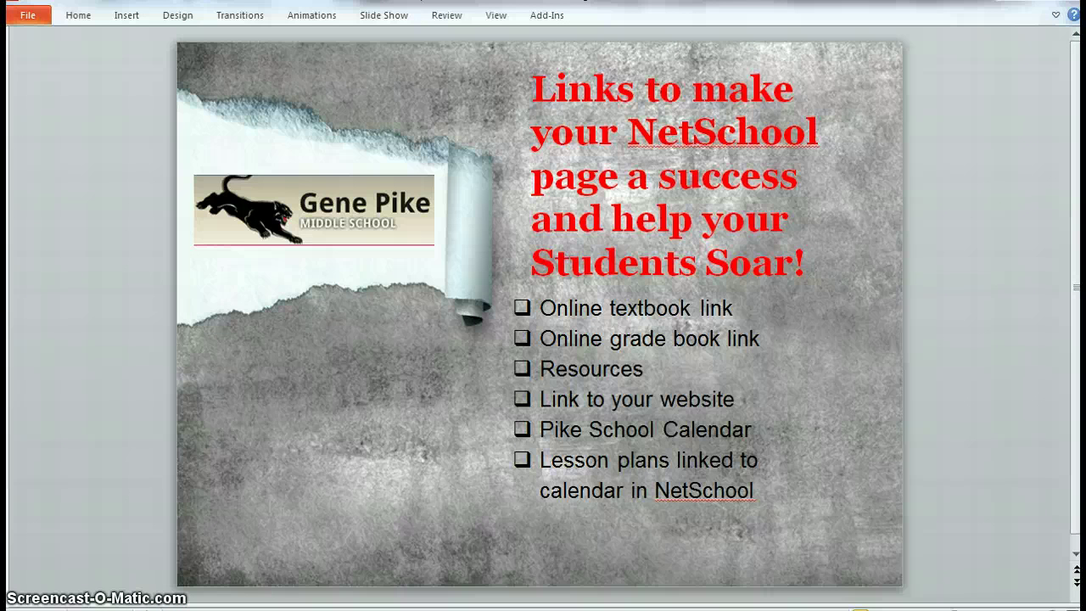
Switch to the Instructional Technology Support course in Firefox, check the 8th Language Arts page in Internet Explorer, and return to Firefox.
mouse_move(388, 607)
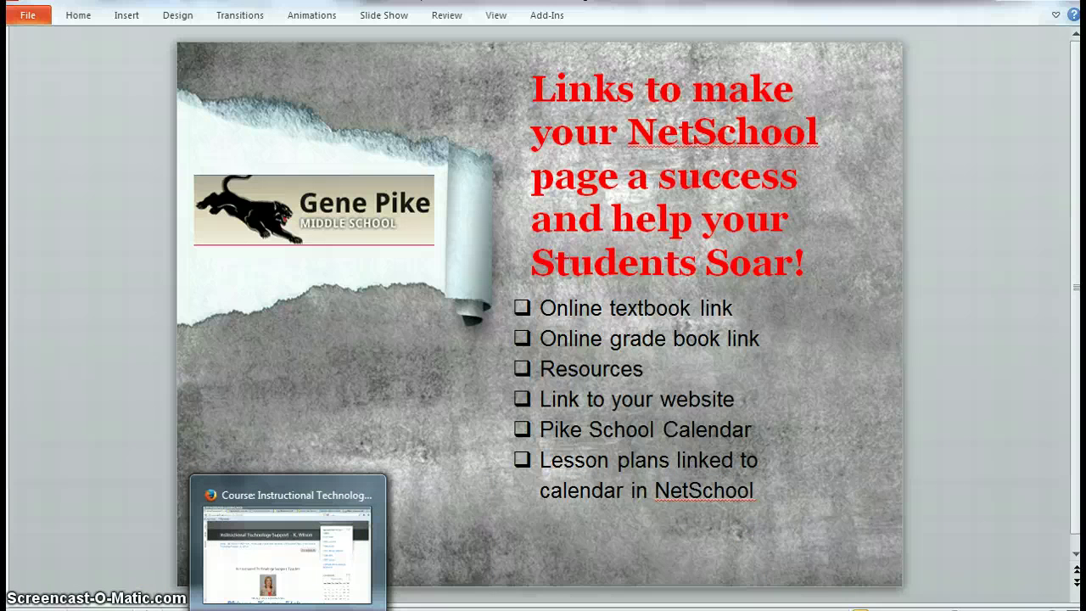
left_click(289, 548)
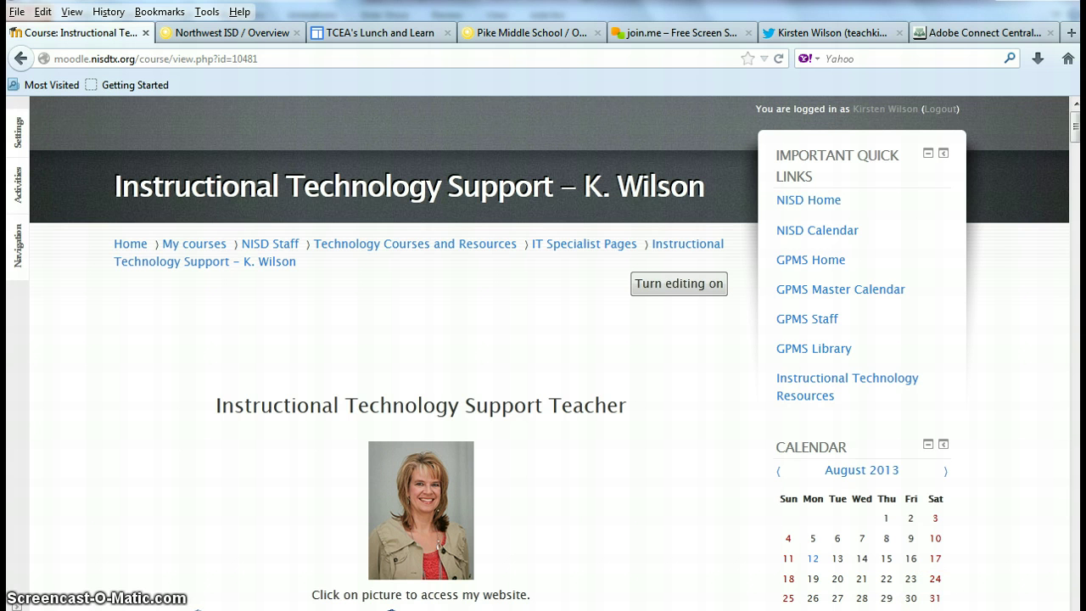
mouse_move(389, 610)
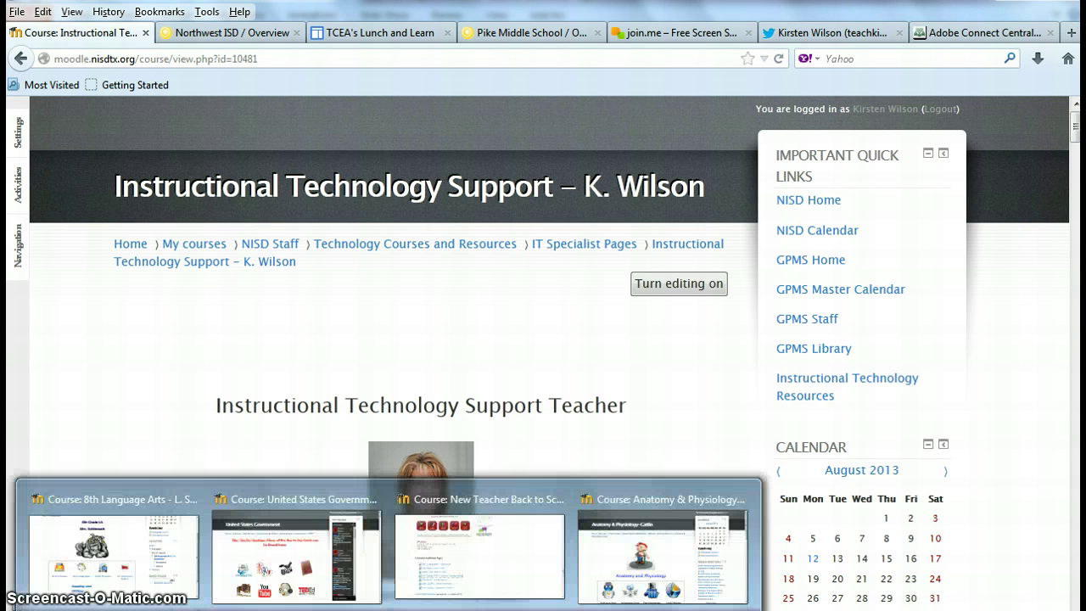
left_click(153, 560)
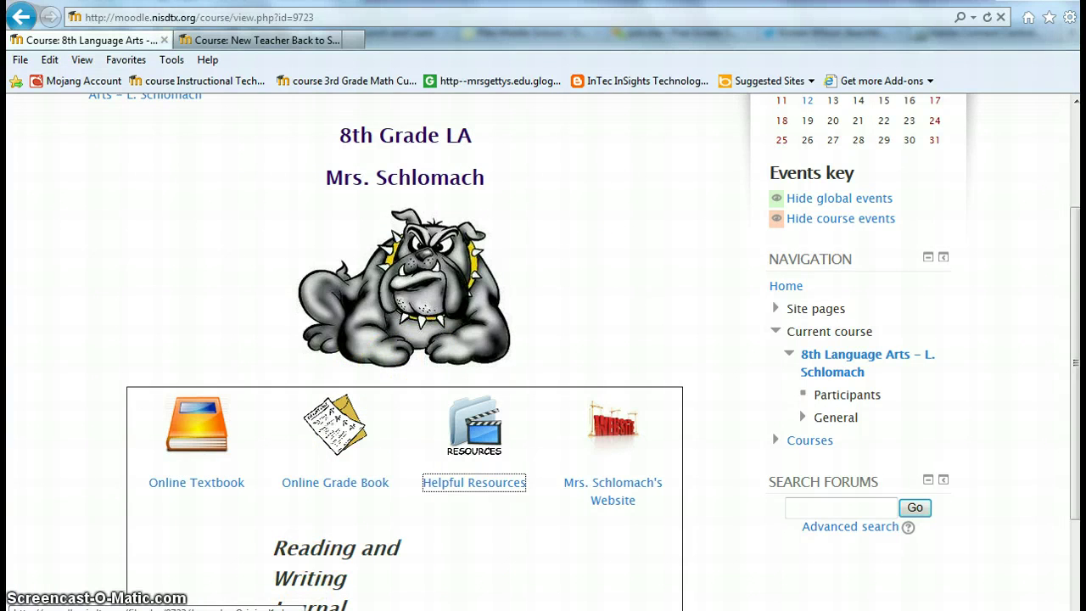
left_click(299, 609)
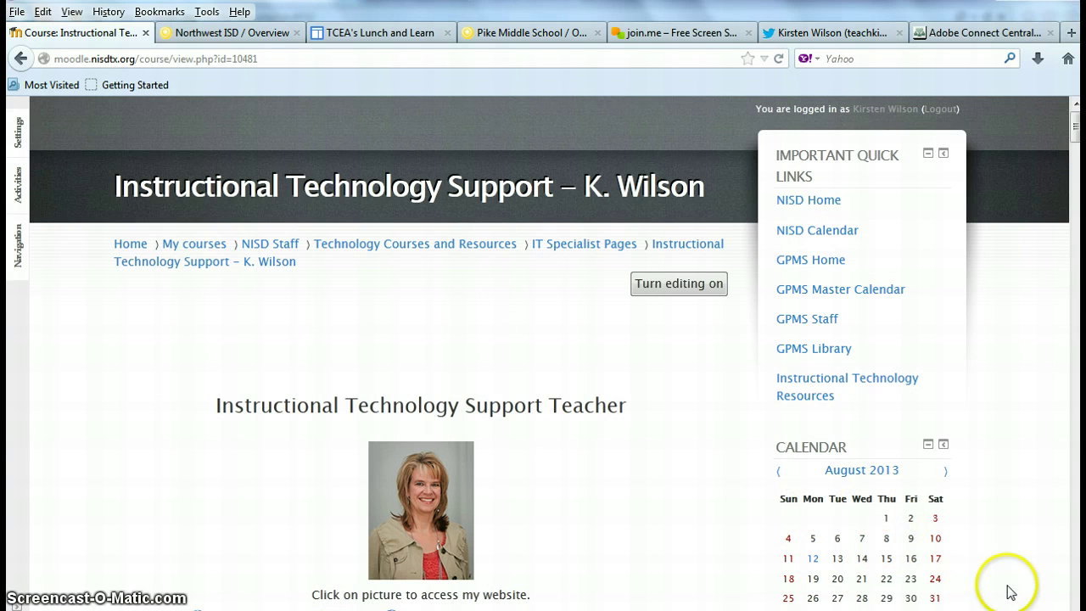
Turn editing on for the Instructional Technology Support course and open the summary of its General section above the News forum for editing.
scroll(1050, 606, "down", 1)
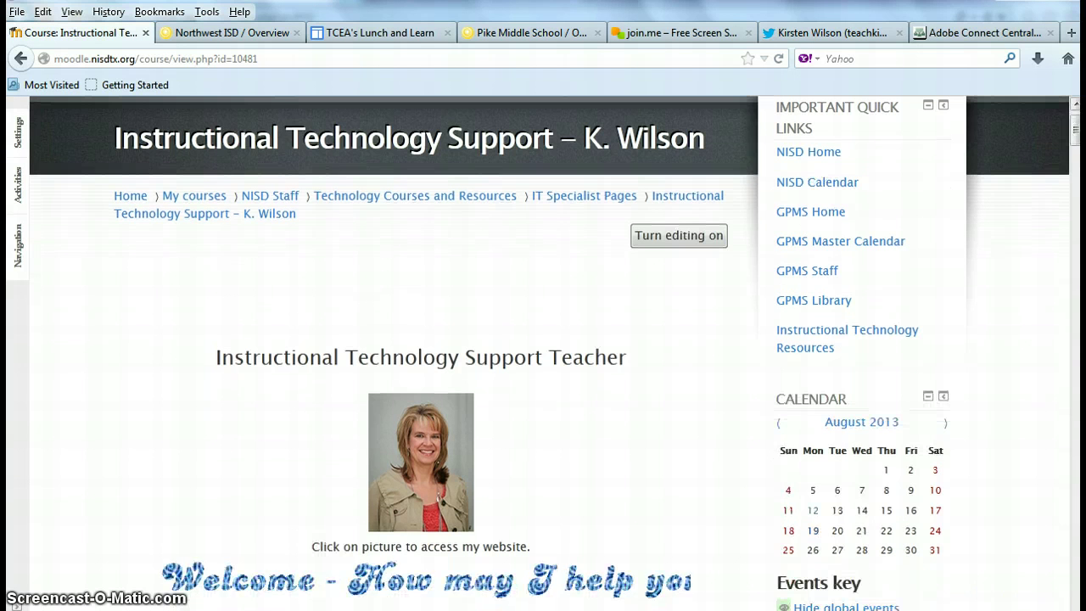
left_click(713, 240)
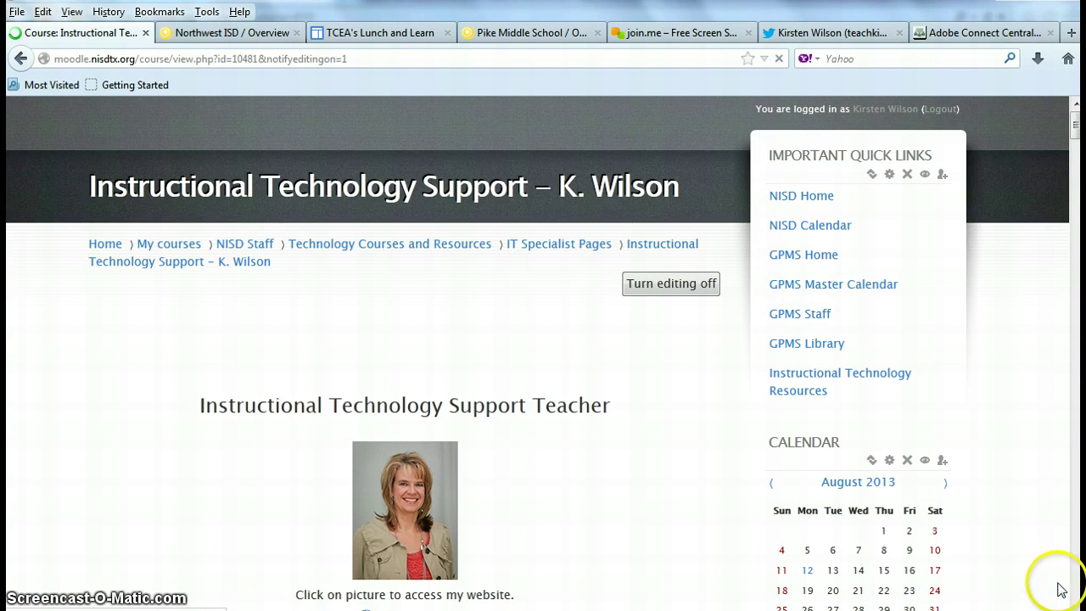
scroll(543, 353, "down", 5)
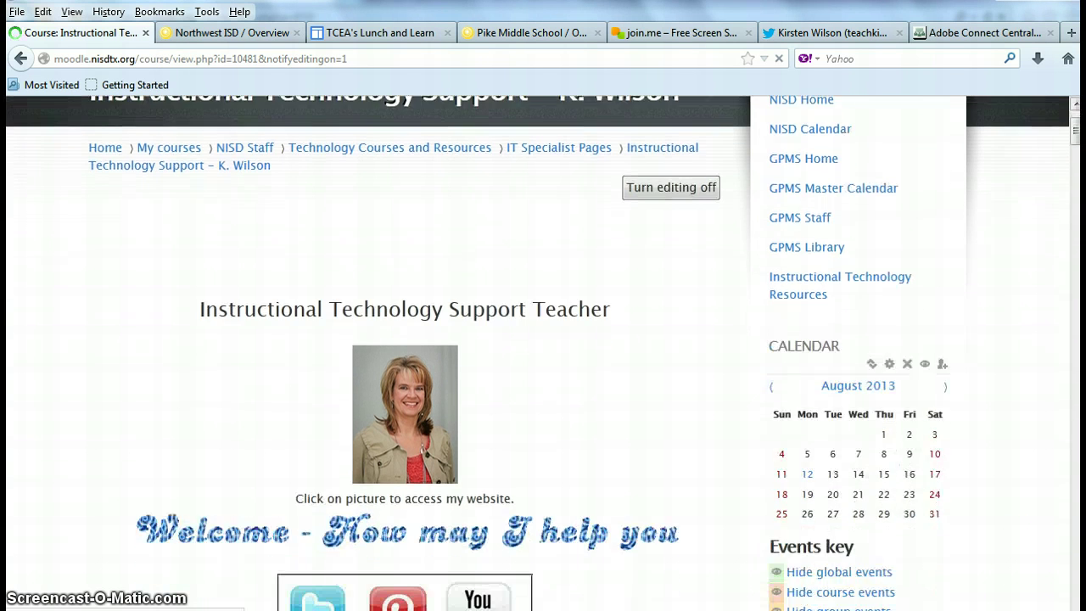
scroll(543, 353, "down", 3)
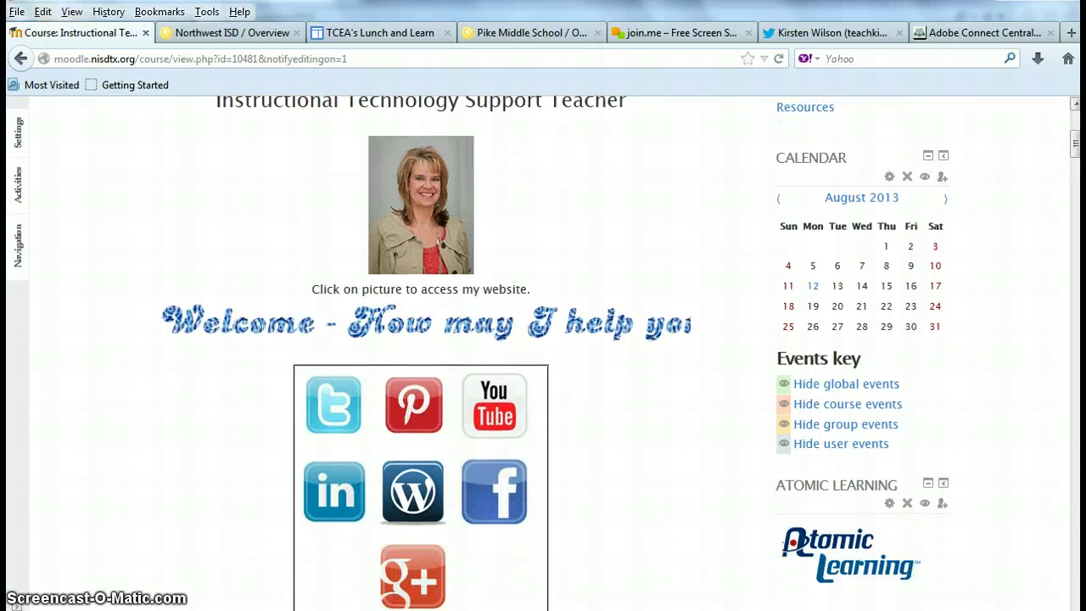
scroll(543, 353, "down", 6)
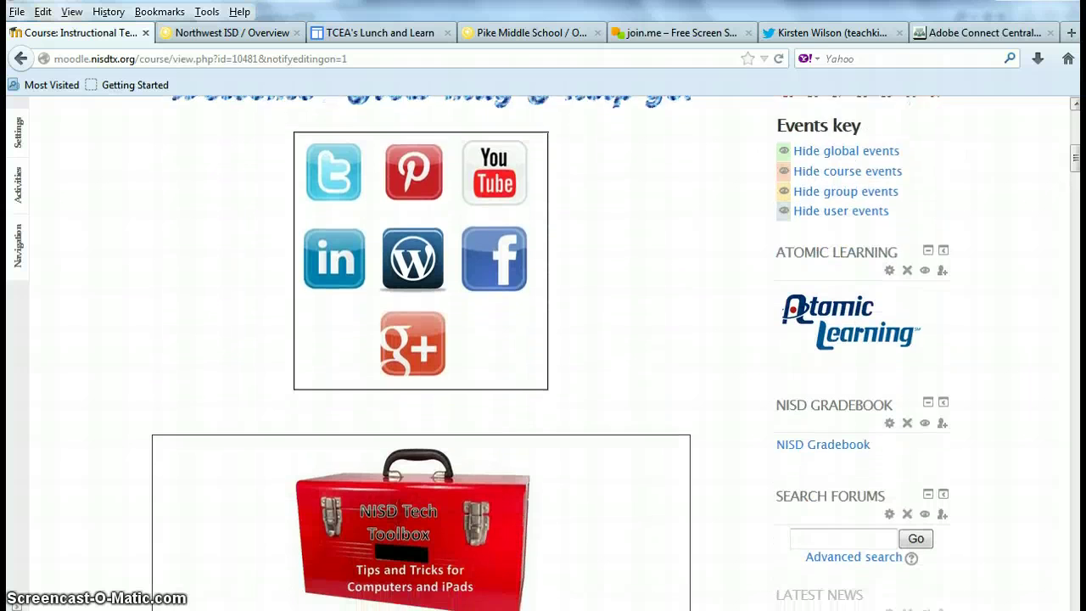
scroll(1050, 593, "down", 1)
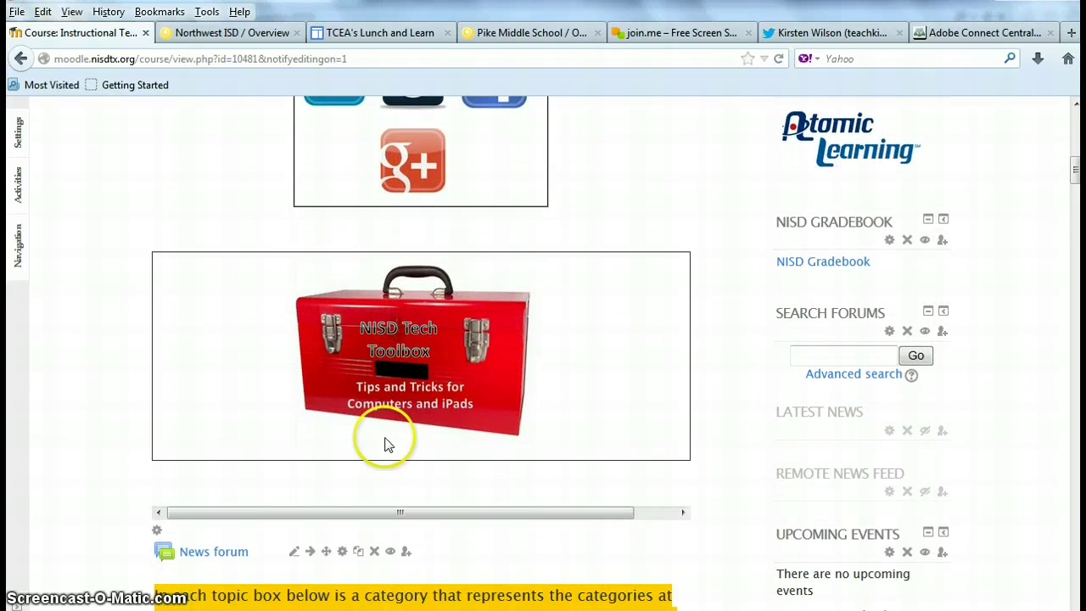
left_click(157, 535)
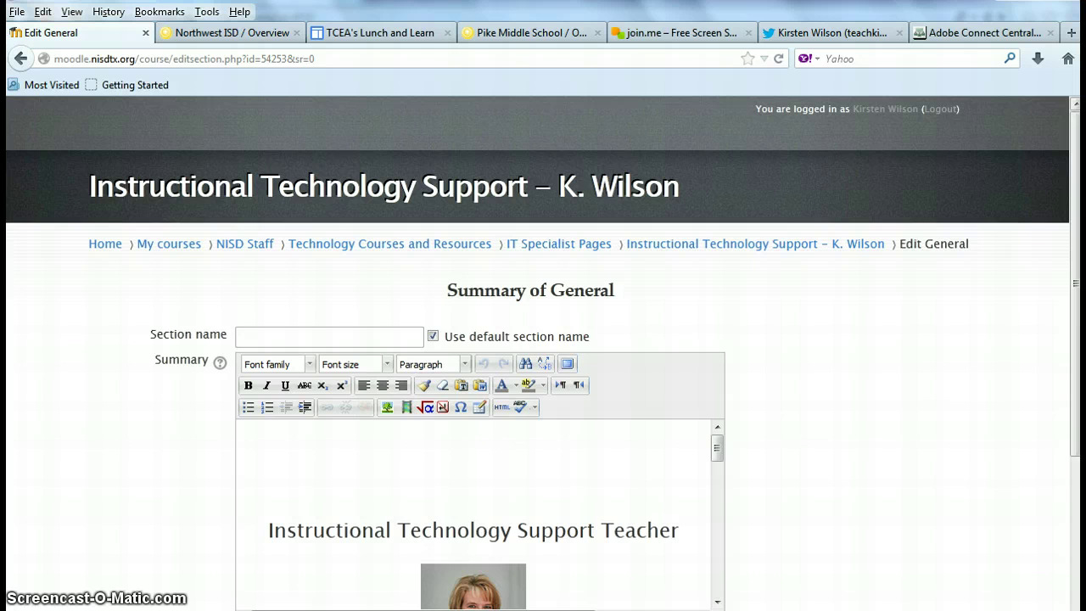
scroll(543, 353, "down", 3)
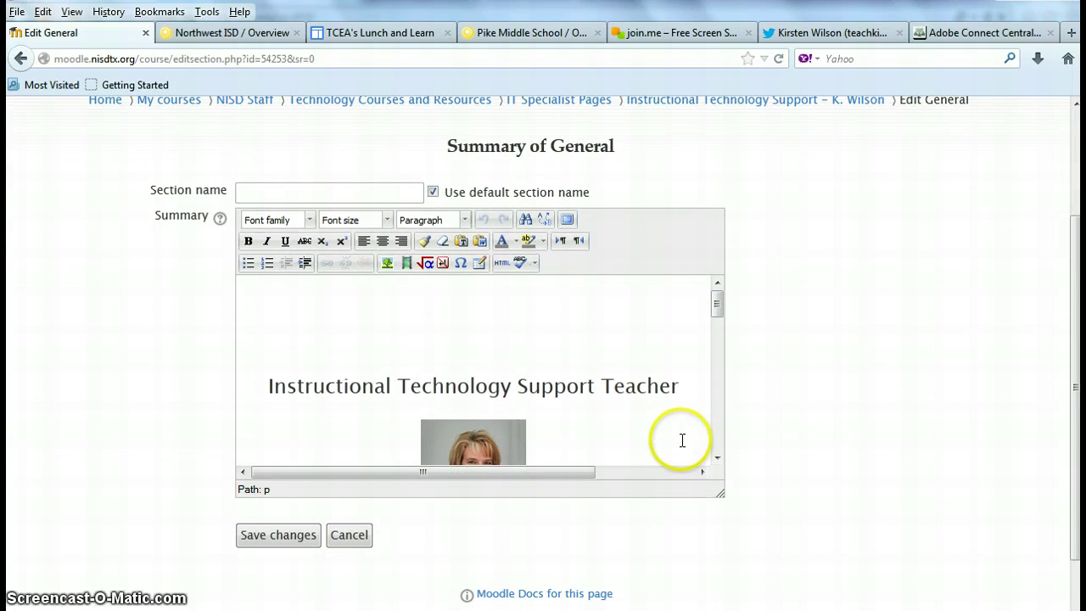
left_click(717, 458)
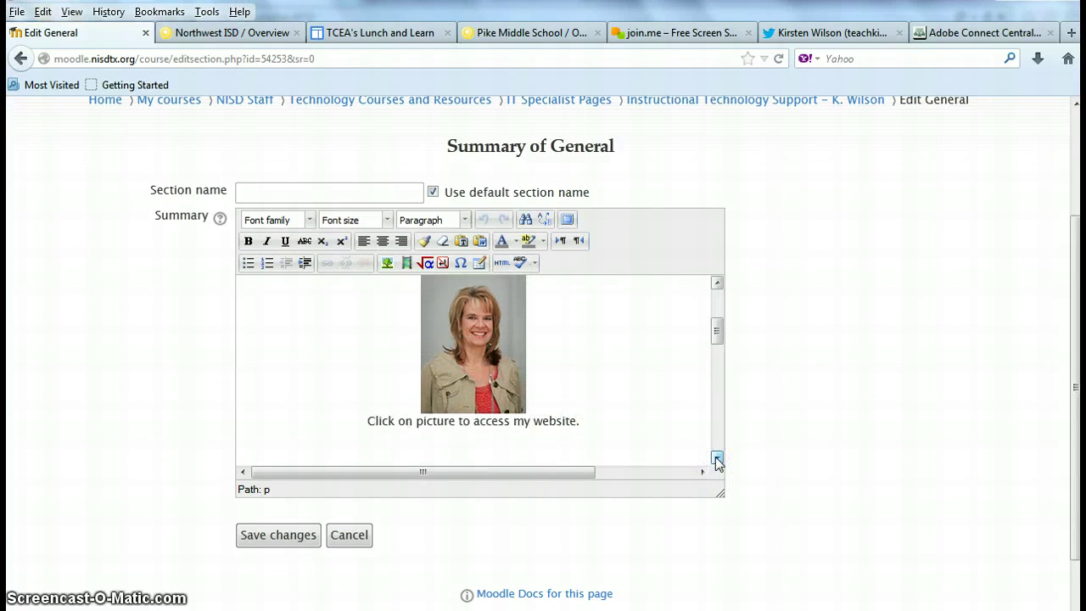
Examine the linked icon tables on the Anatomy & Physiology course page in Internet Explorer, and return to the General summary editor in Firefox.
left_click(383, 460)
mouse_move(388, 609)
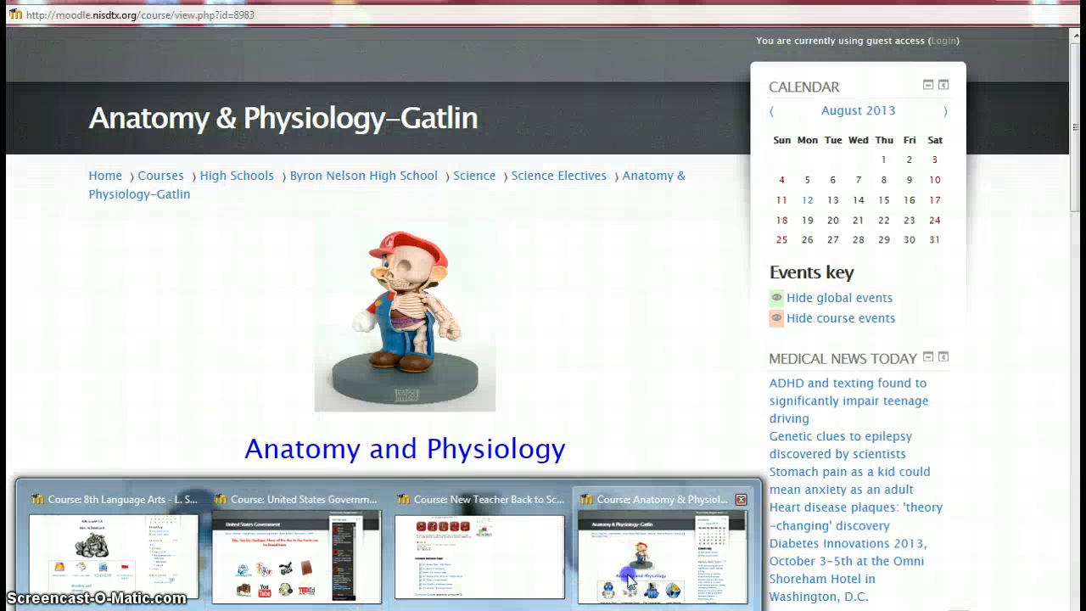
left_click(627, 577)
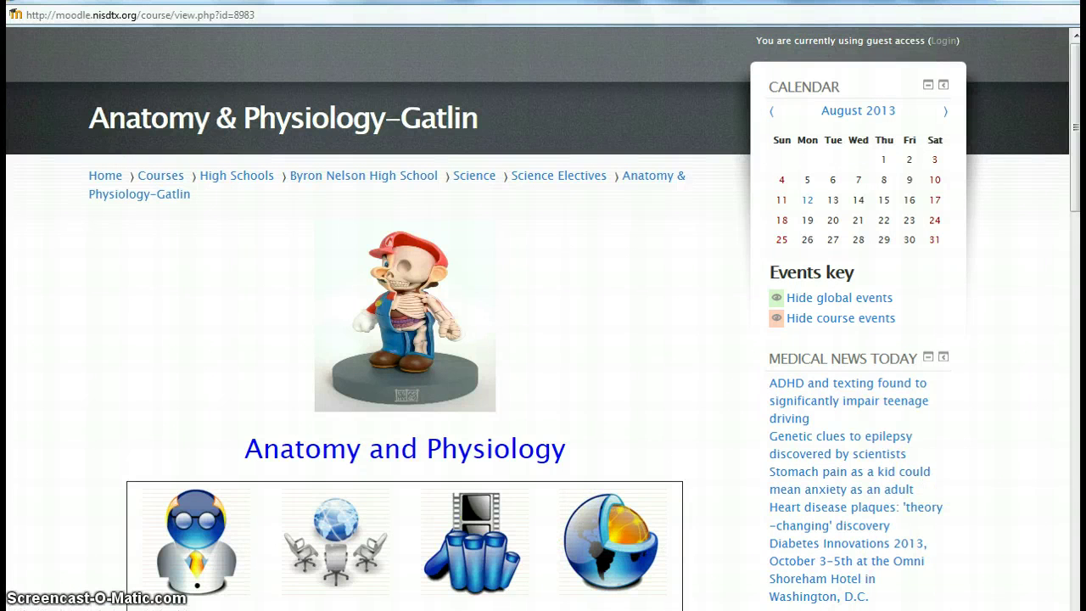
scroll(543, 340, "down", 2)
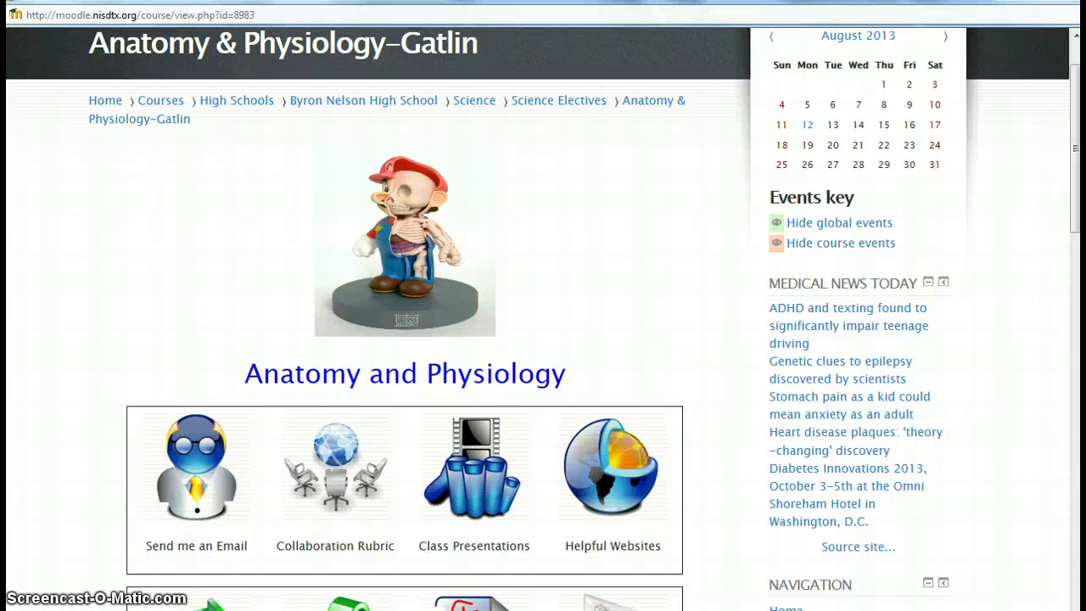
scroll(543, 339, "down", 2)
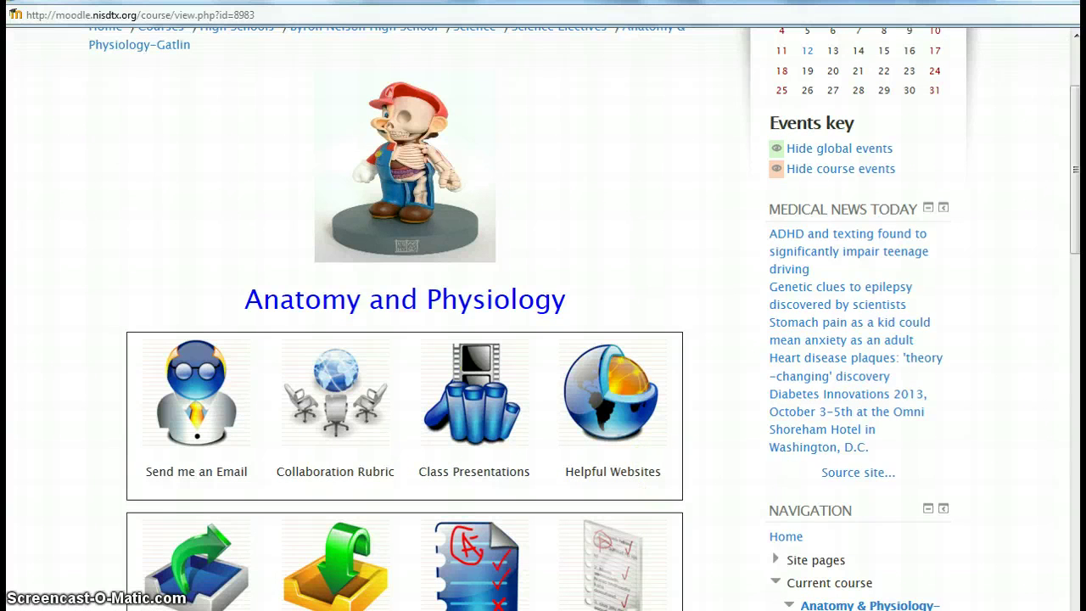
scroll(543, 339, "down", 2)
scroll(542, 339, "down", 2)
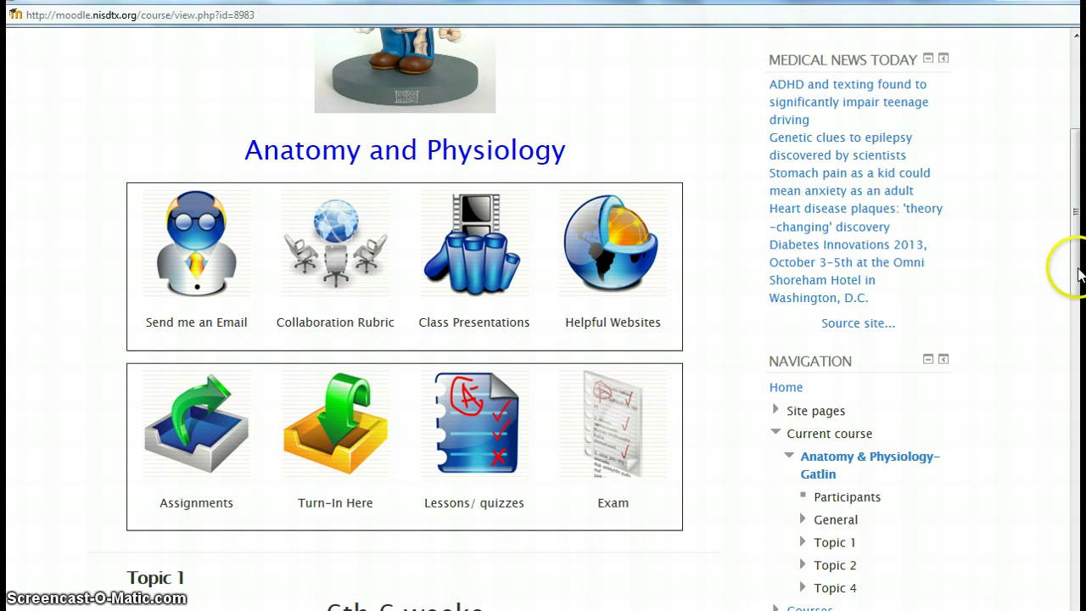
left_click_drag(1073, 270, 1066, 165)
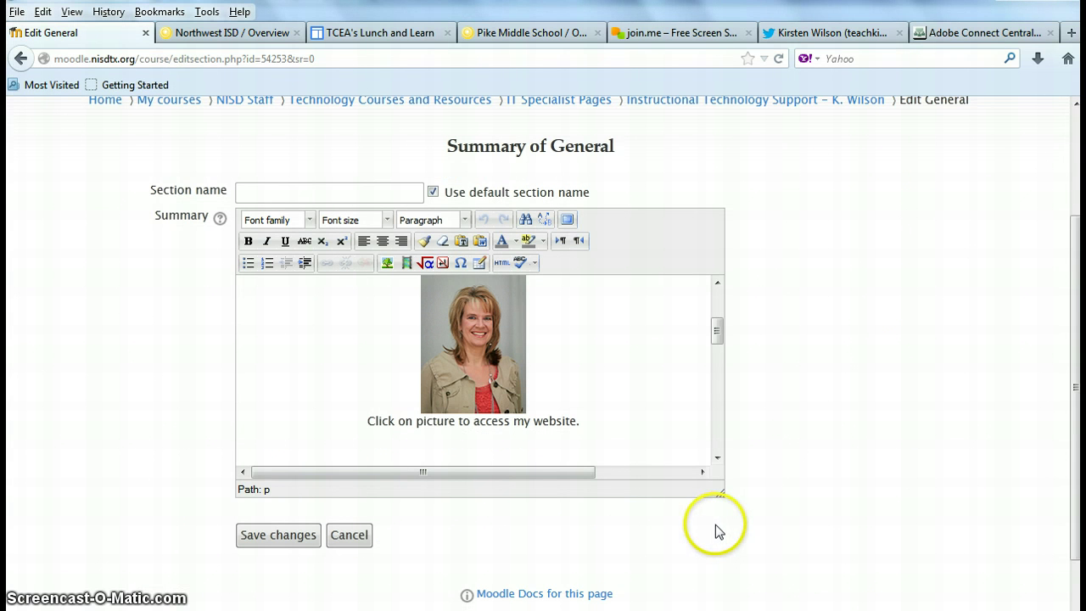
Insert a center-aligned table with 4 columns and 2 rows between the social media icons and the toolbox picture in the summary.
left_click(717, 458)
left_click(717, 458)
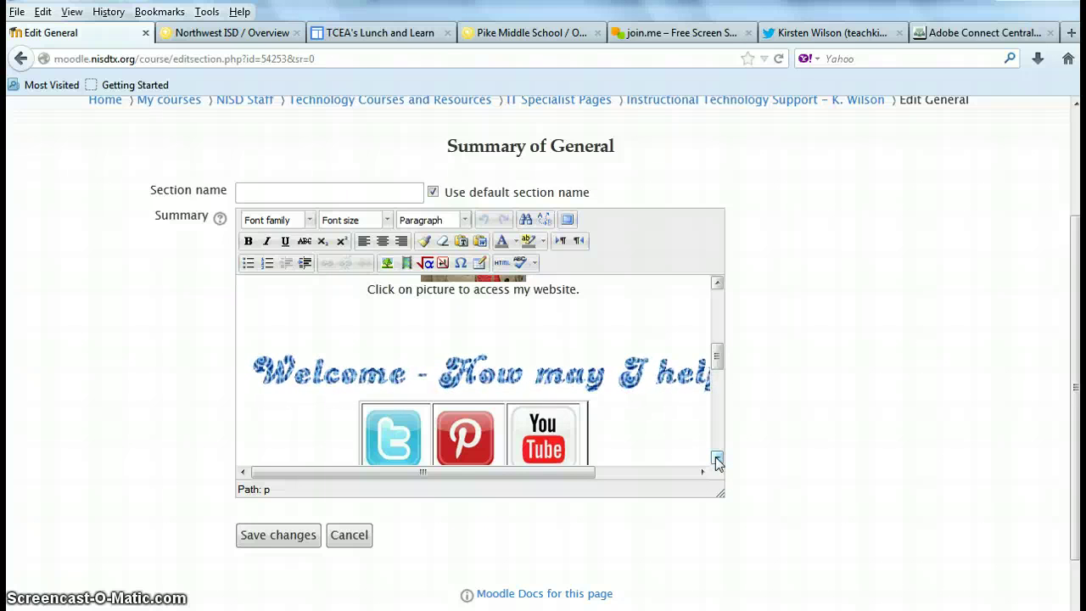
scroll(717, 458, "down", 4)
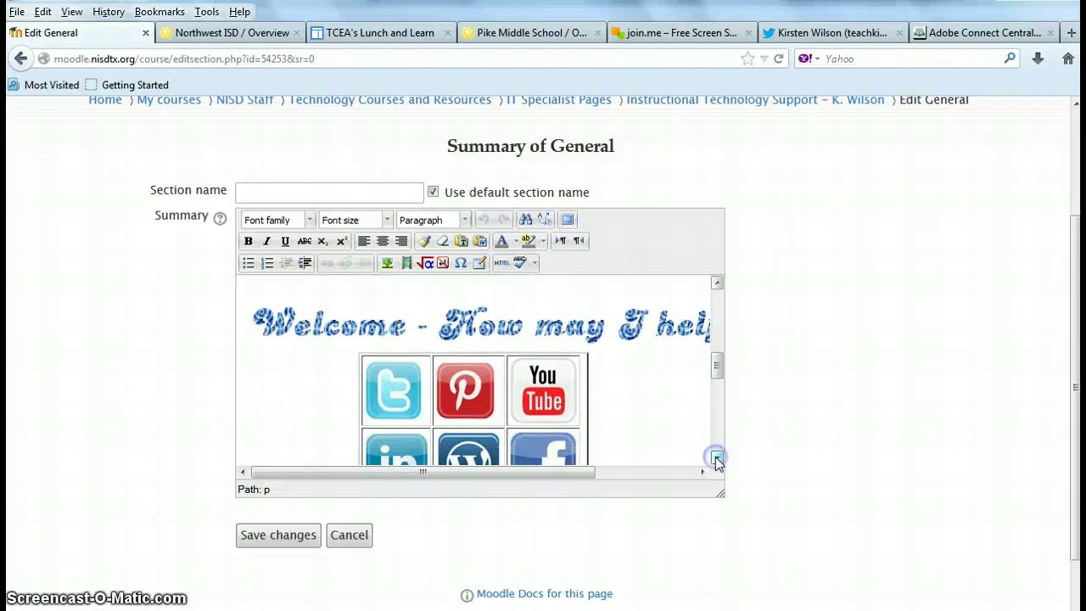
scroll(716, 459, "down", 2)
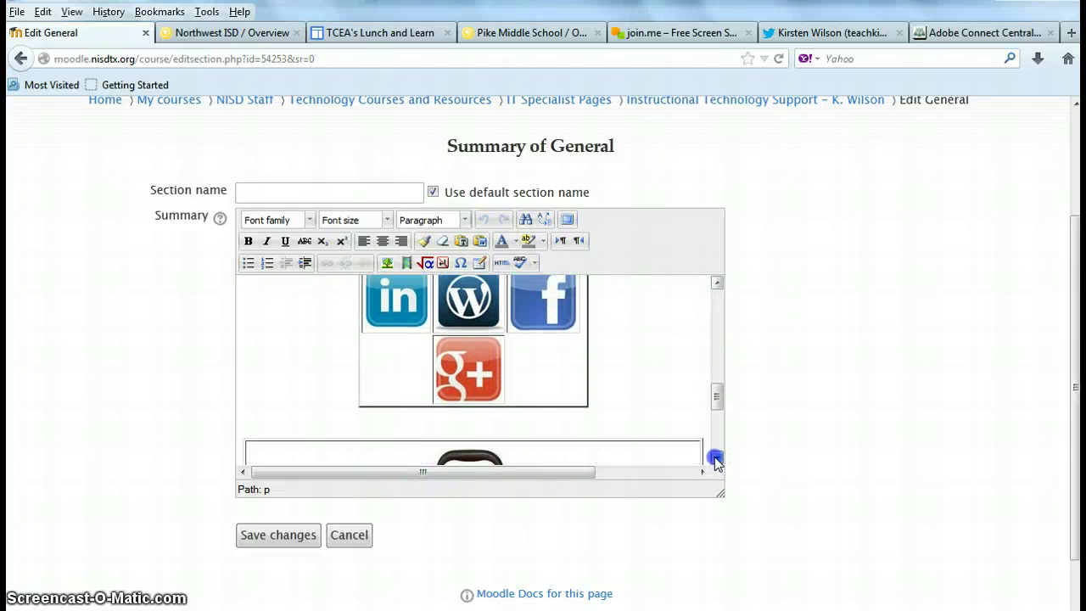
left_click(501, 397)
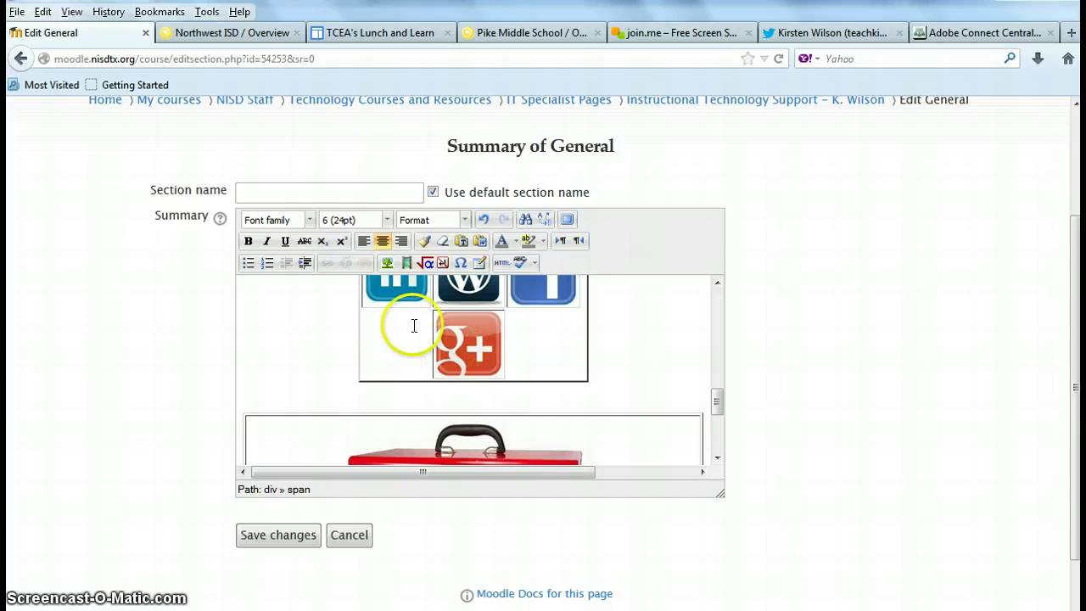
left_click(480, 264)
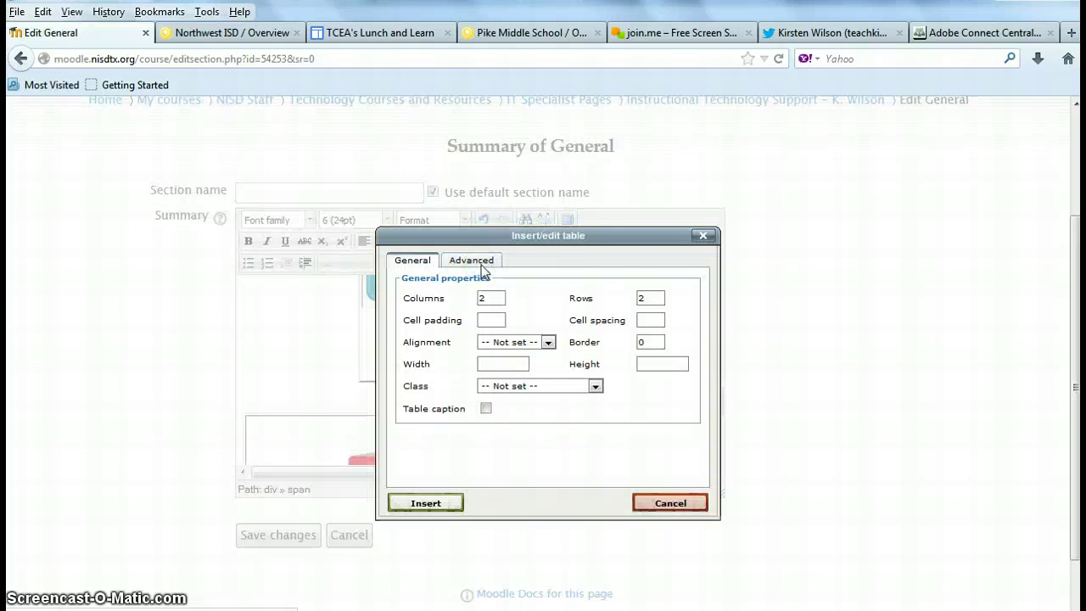
double_click(486, 297)
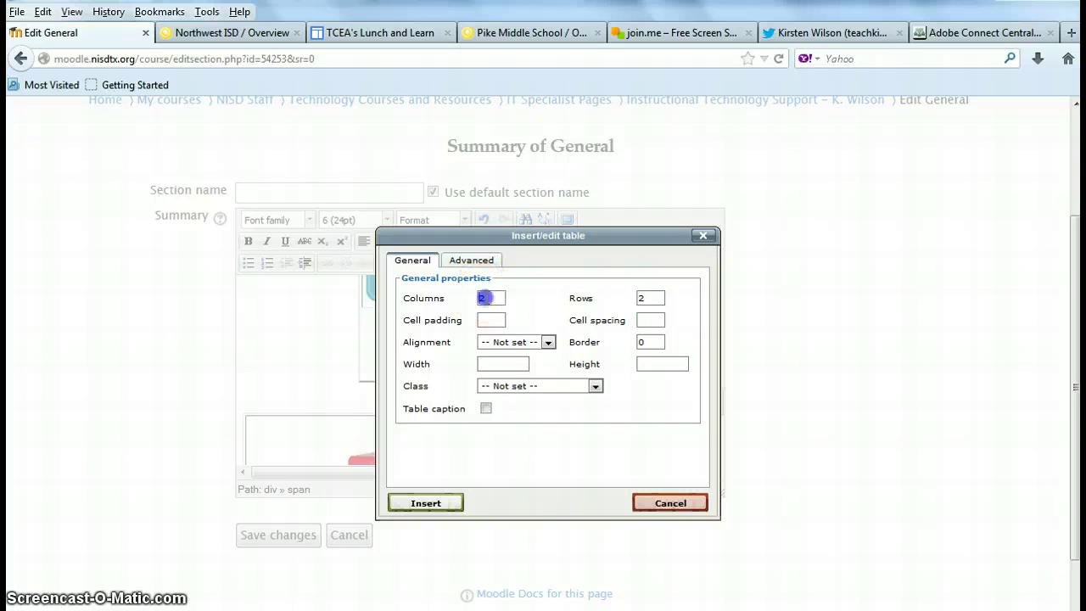
key("BackSpace")
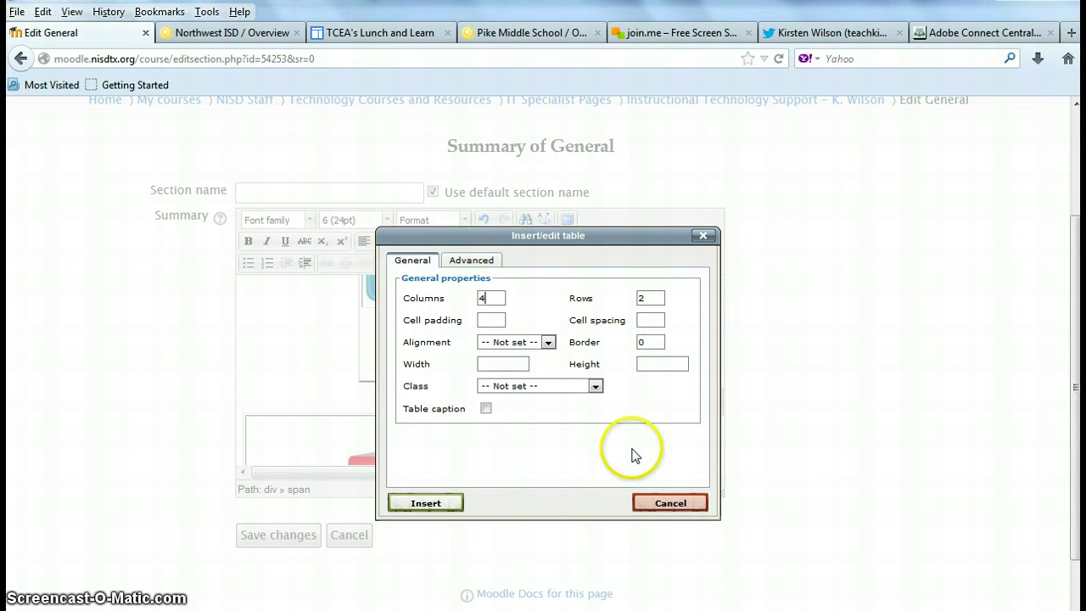
left_click(548, 342)
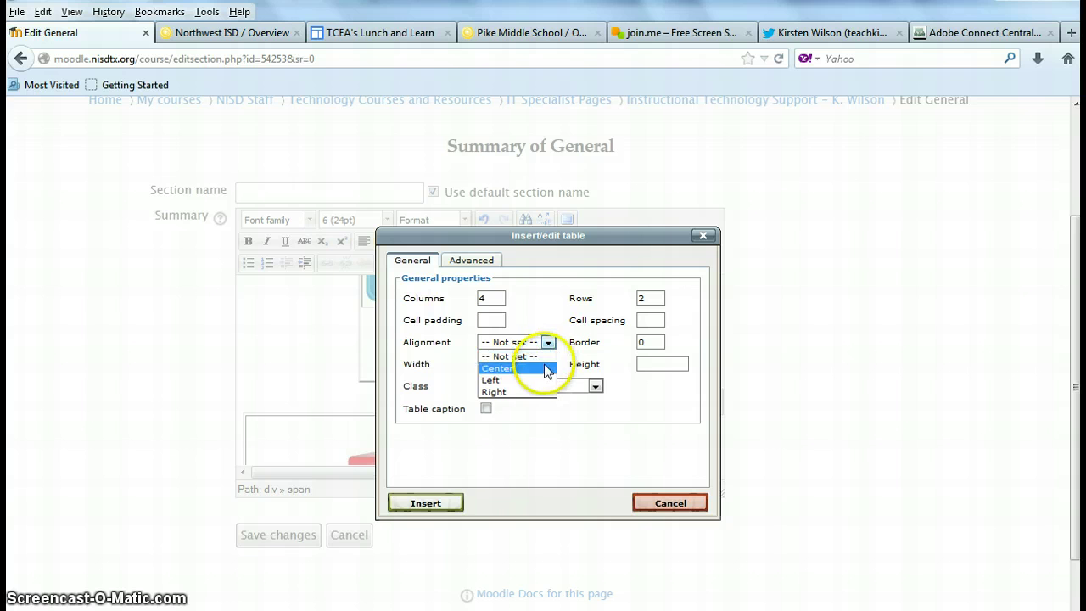
left_click(543, 369)
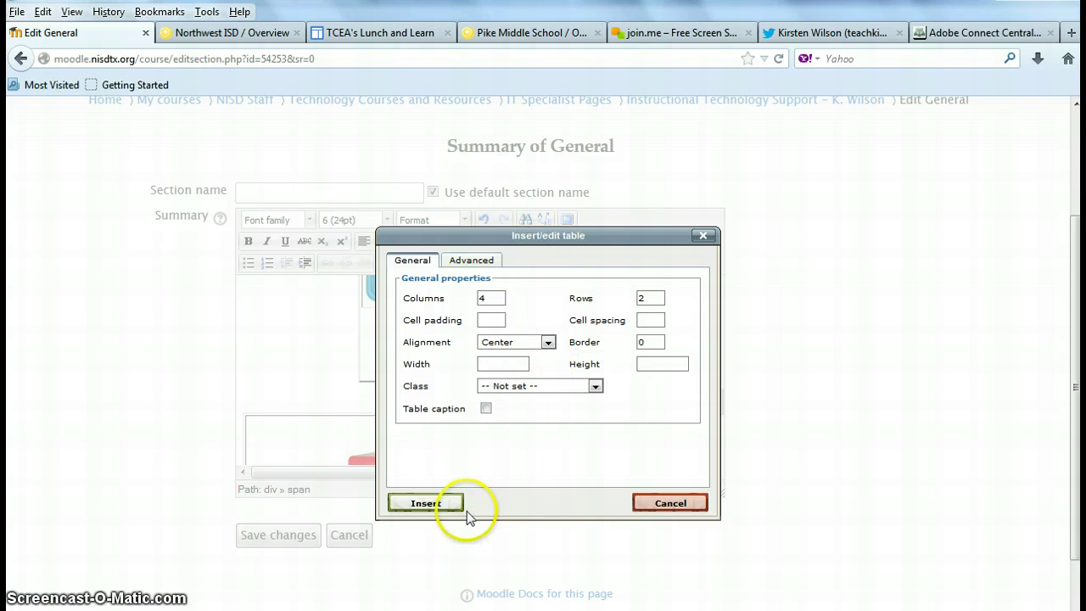
left_click(427, 503)
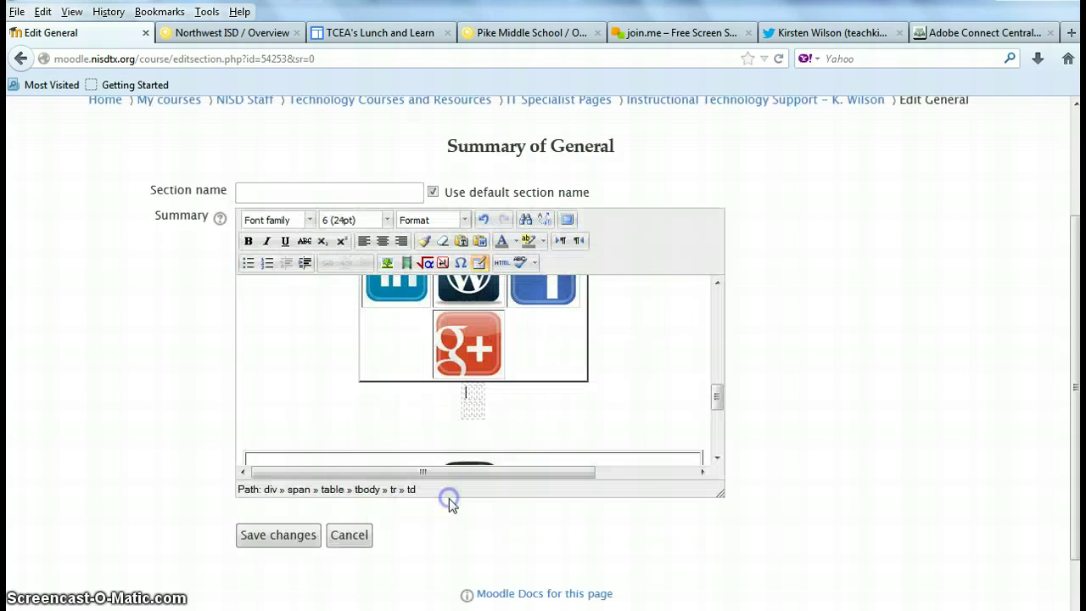
left_click(477, 466)
left_click(478, 421)
left_click(475, 397)
left_click(498, 350)
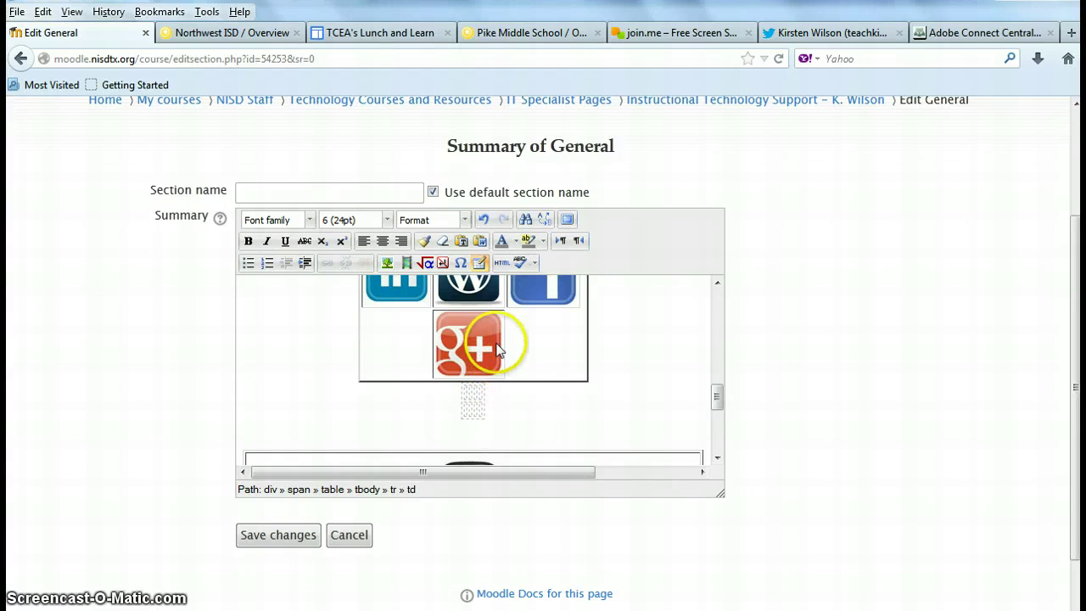
left_click(499, 273)
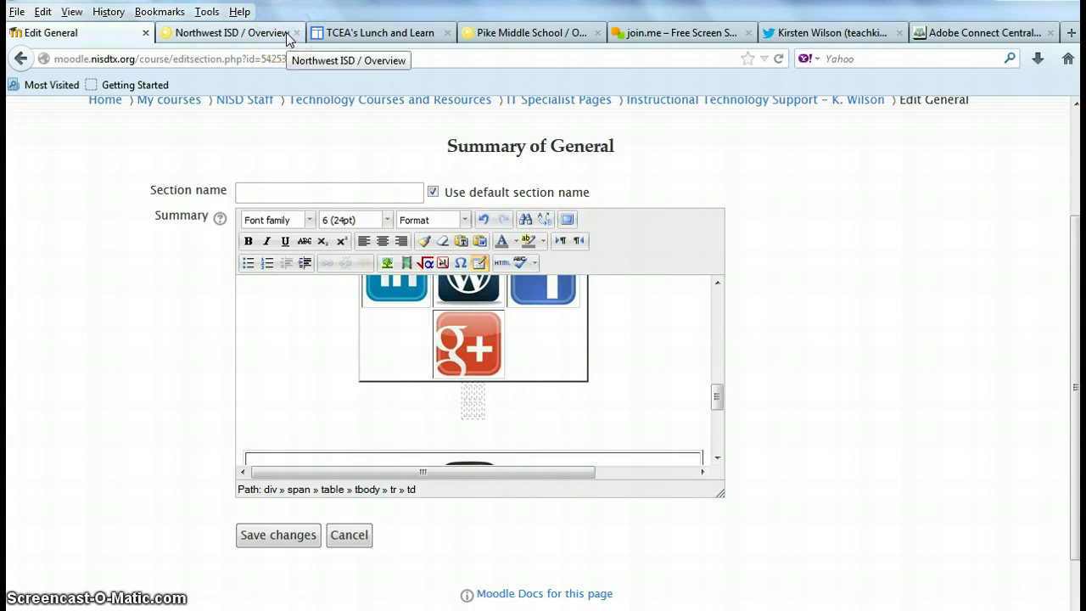
Open the Instructional Technology teacher's page from the staff directory of the Gene Pike Middle School website.
left_click(509, 34)
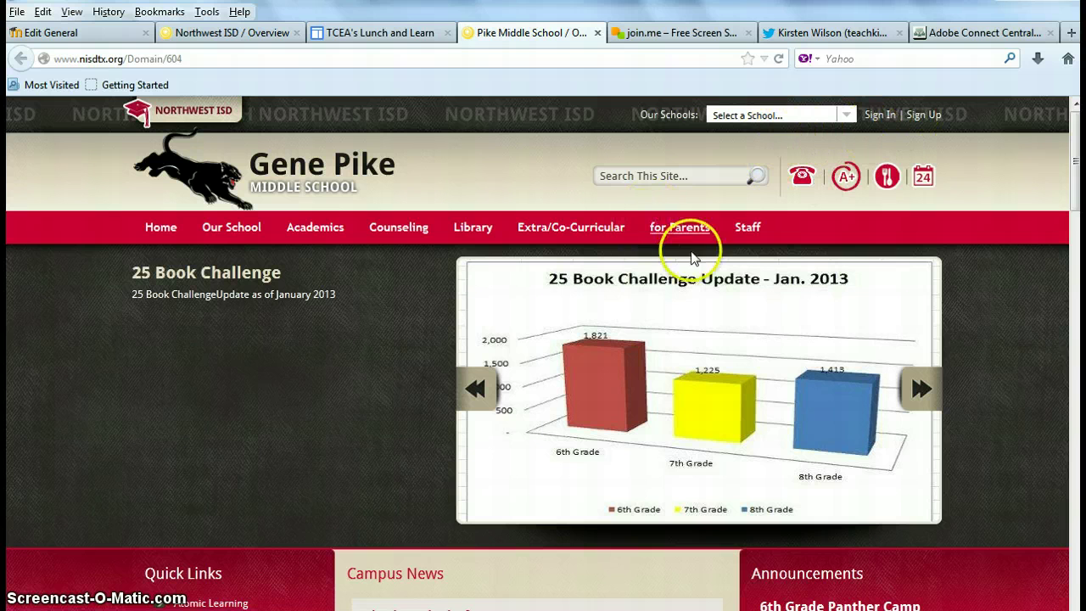
left_click(746, 236)
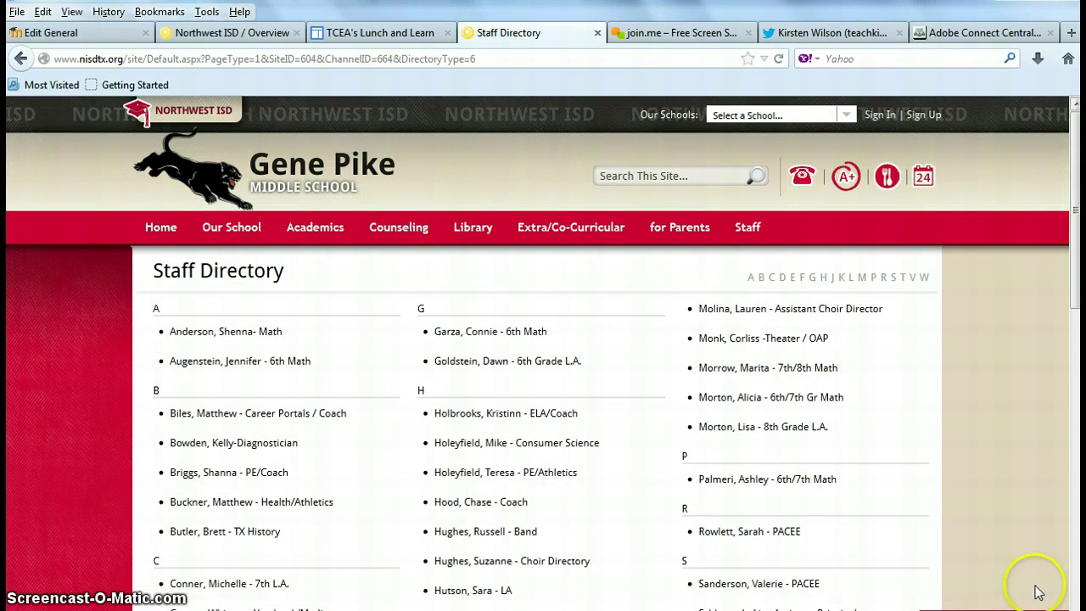
scroll(543, 425, "down", 10)
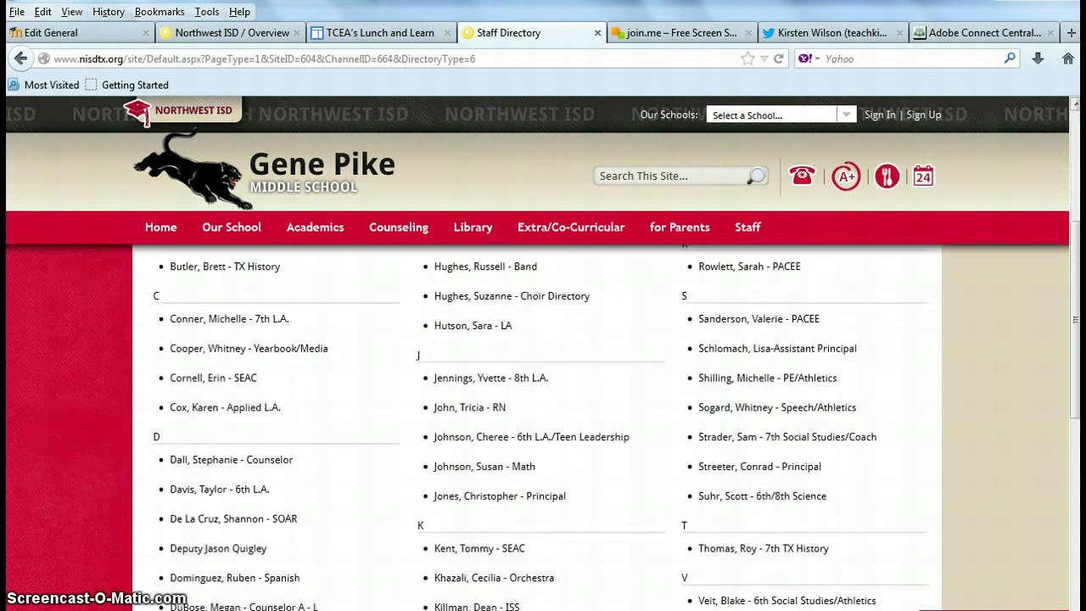
scroll(543, 424, "down", 2)
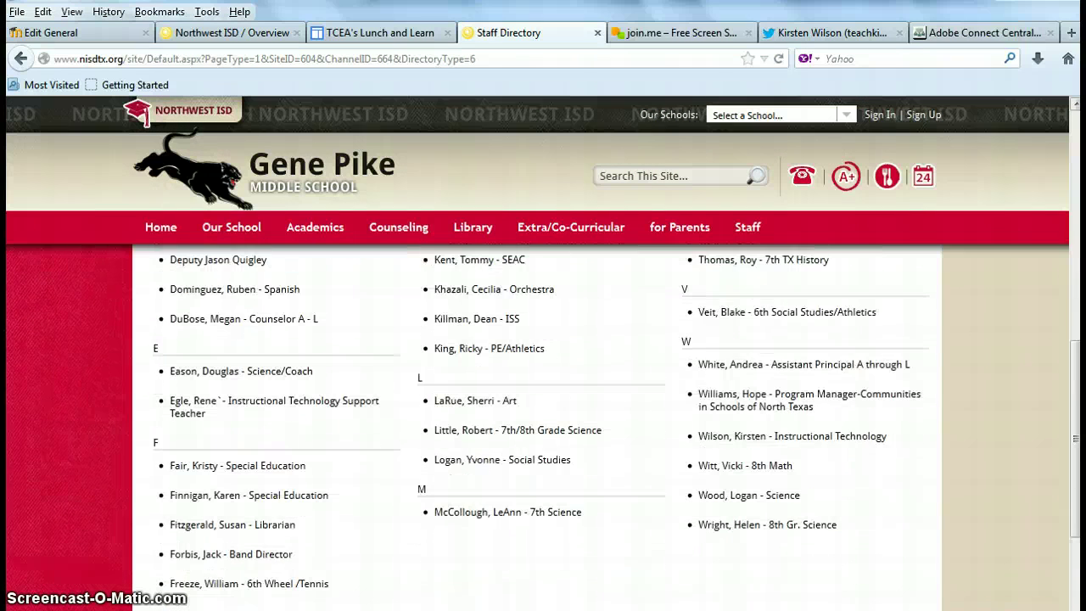
left_click(859, 439)
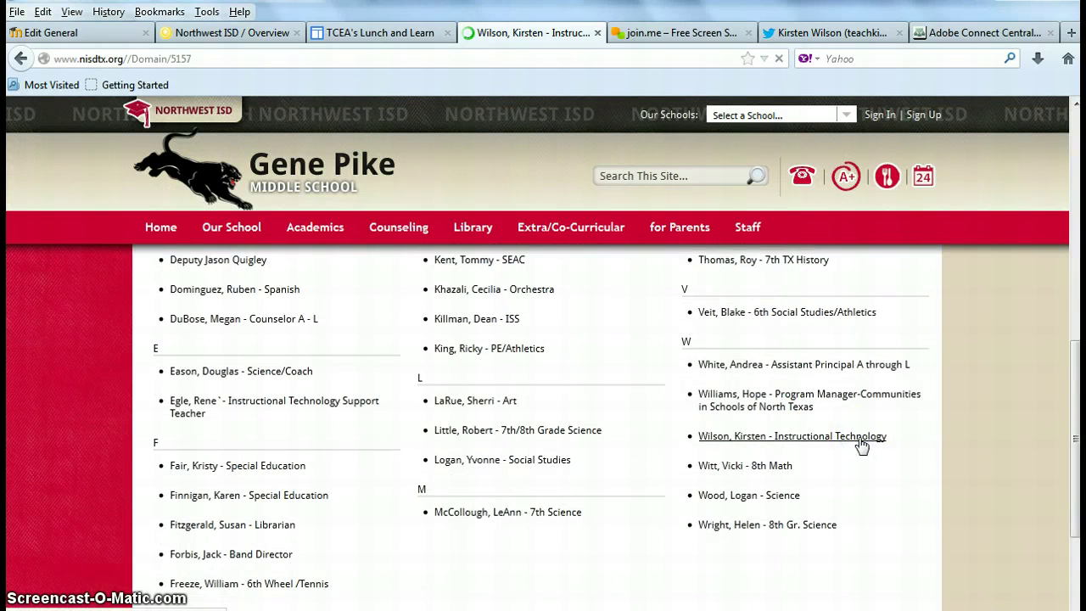
Copy the web address of the teacher's page and return to the General summary editor.
left_click(194, 60)
key("ctrl+c")
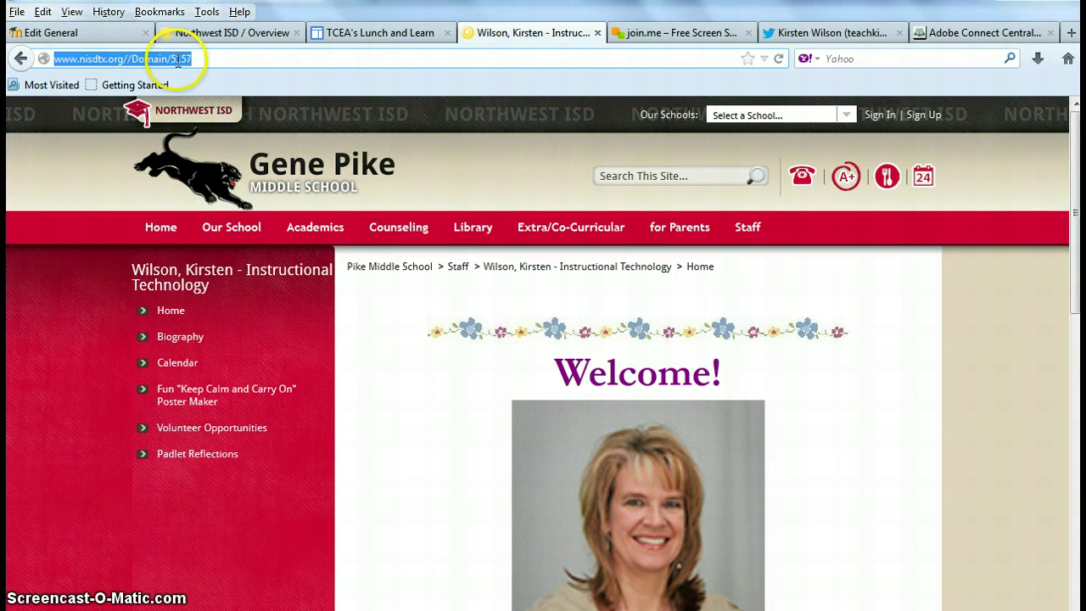
right_click(178, 61)
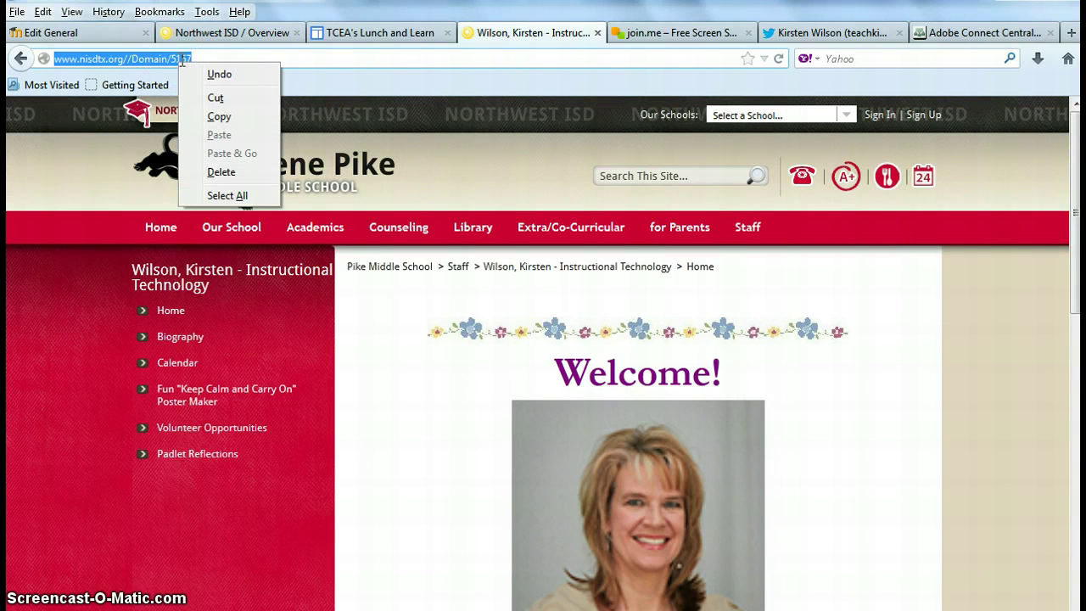
left_click(216, 117)
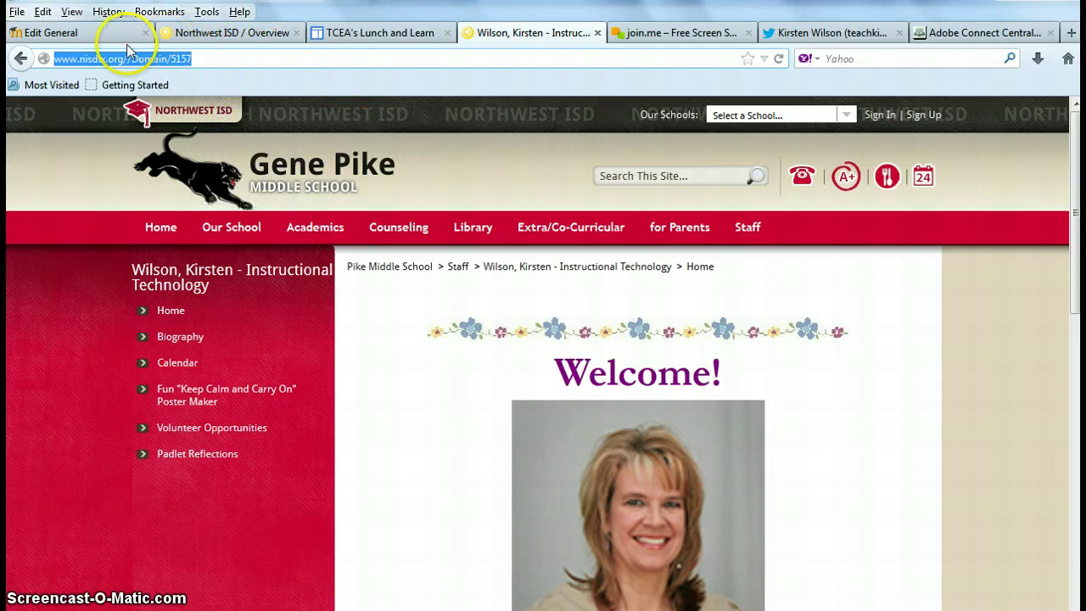
left_click(51, 32)
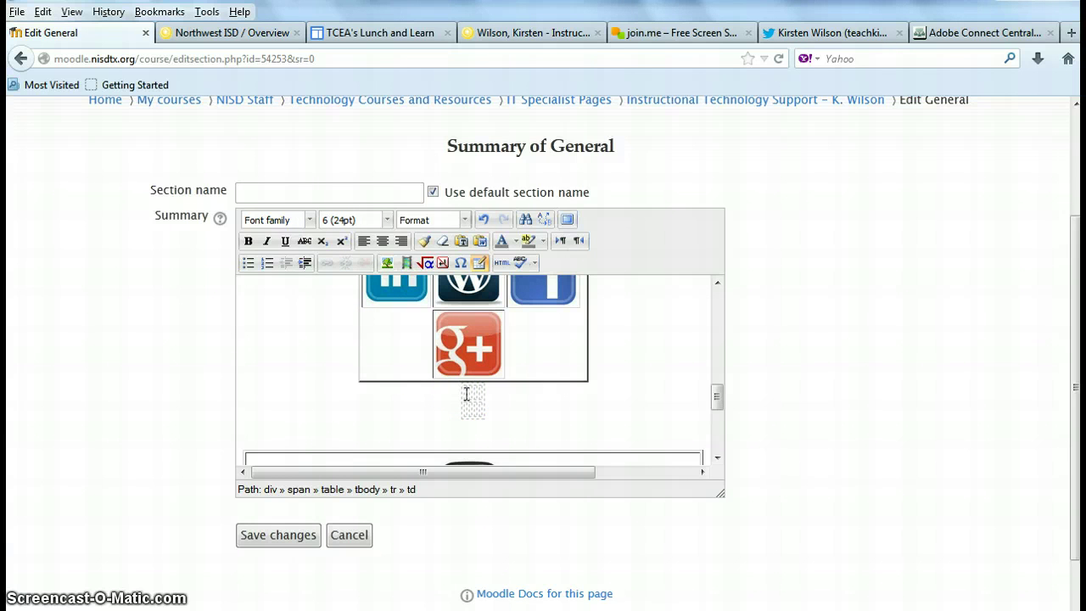
key("ctrl+v")
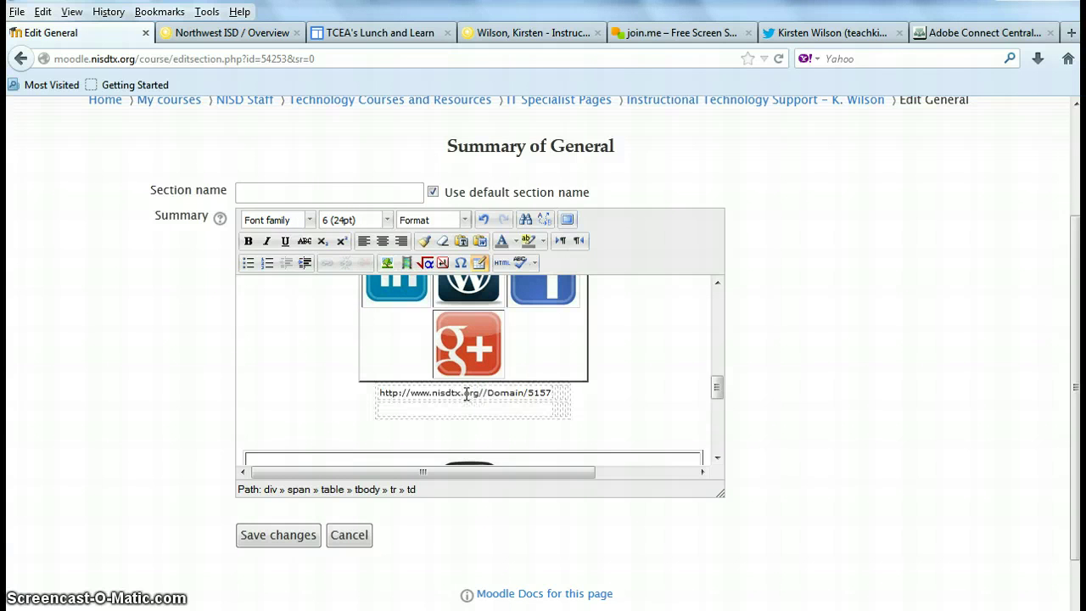
key("Return")
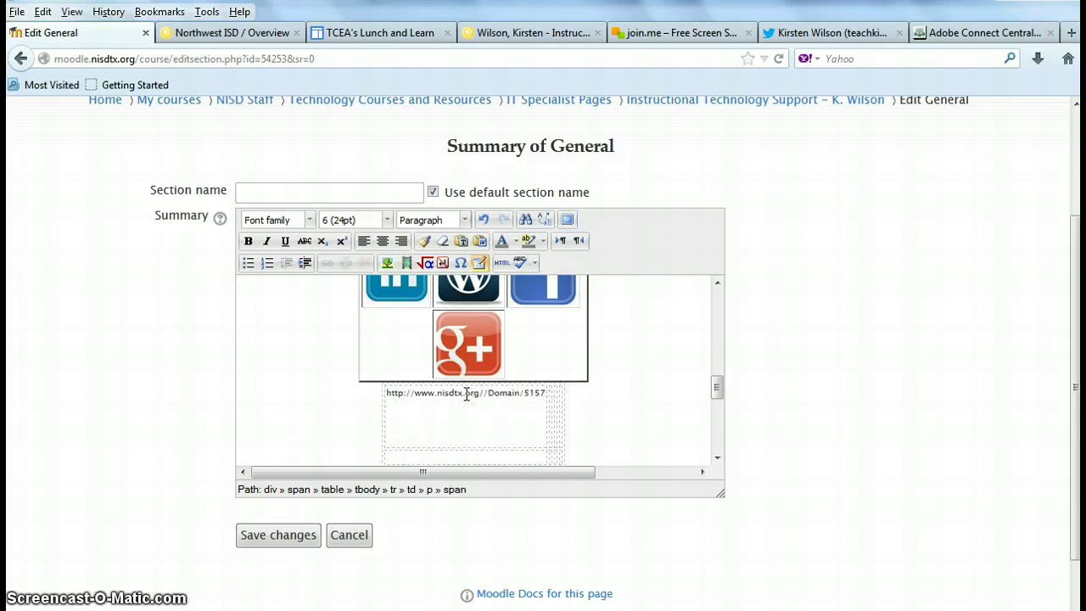
left_click(488, 406)
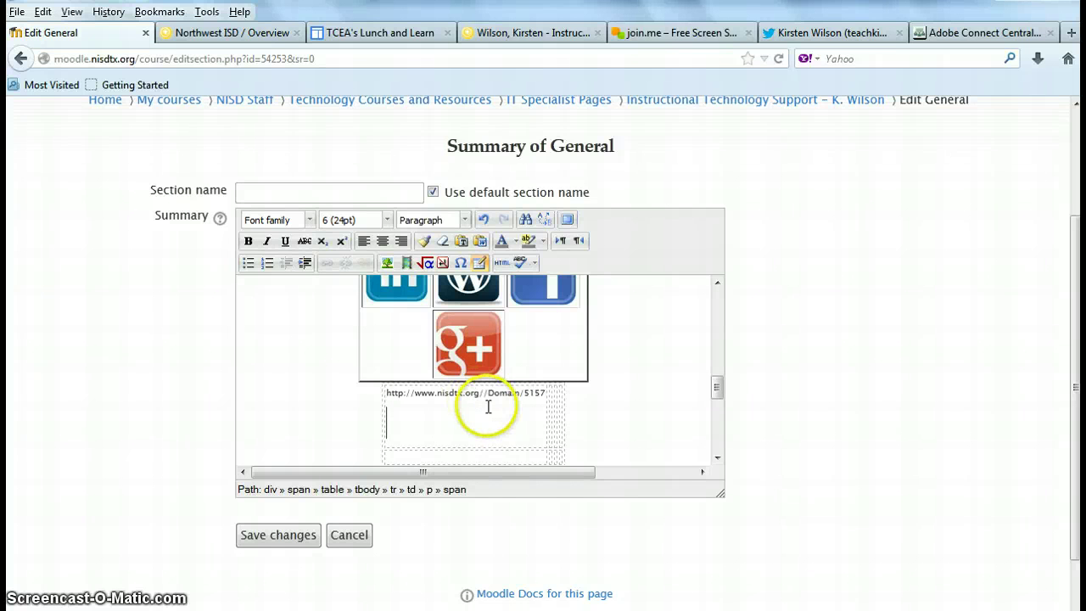
left_click_drag(545, 392, 381, 399)
key("BackSpace")
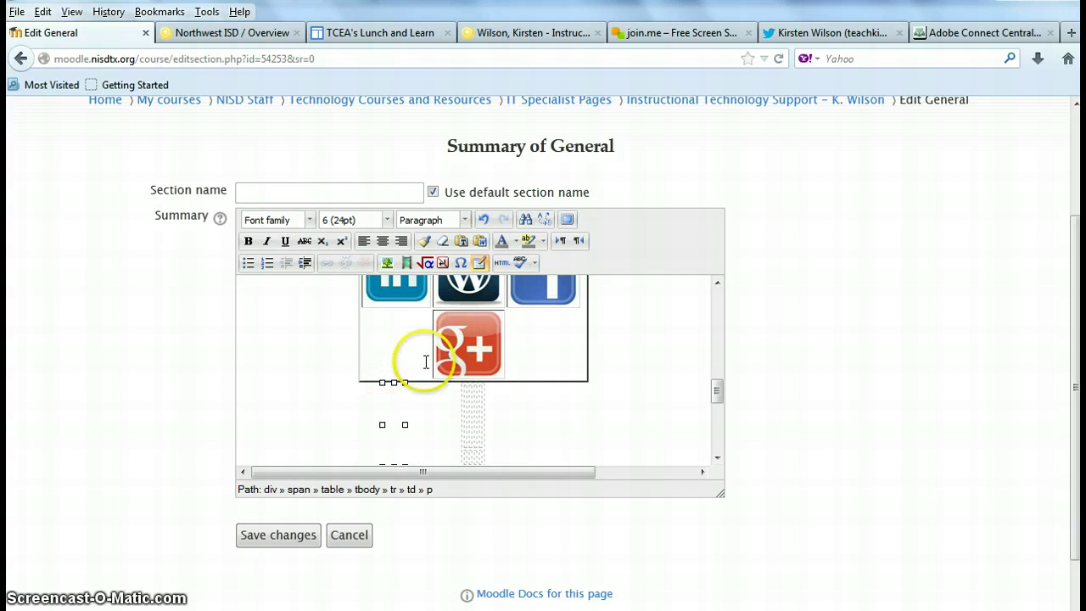
Enter the text "Website" in the first cell of the new table below the social media icons.
left_click(459, 265)
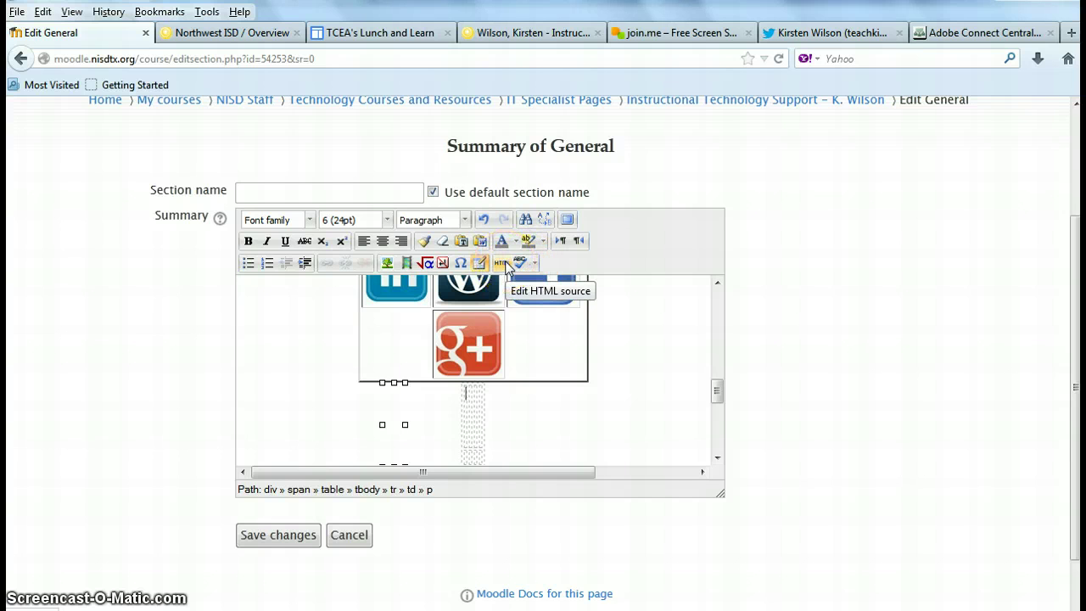
type("Webst")
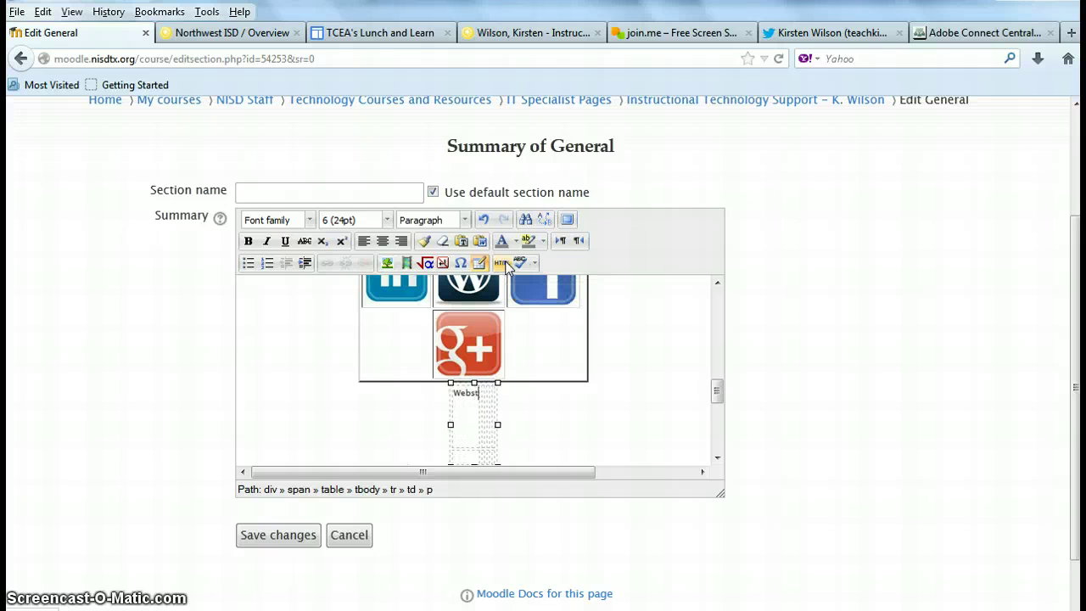
key("BackSpace")
type("ite")
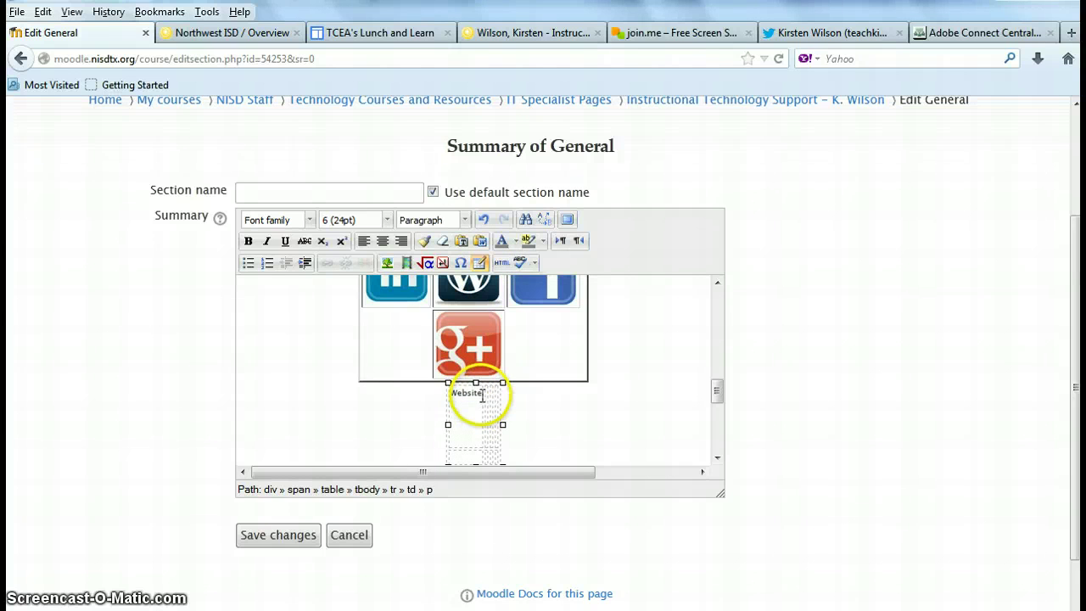
left_click_drag(482, 395, 451, 402)
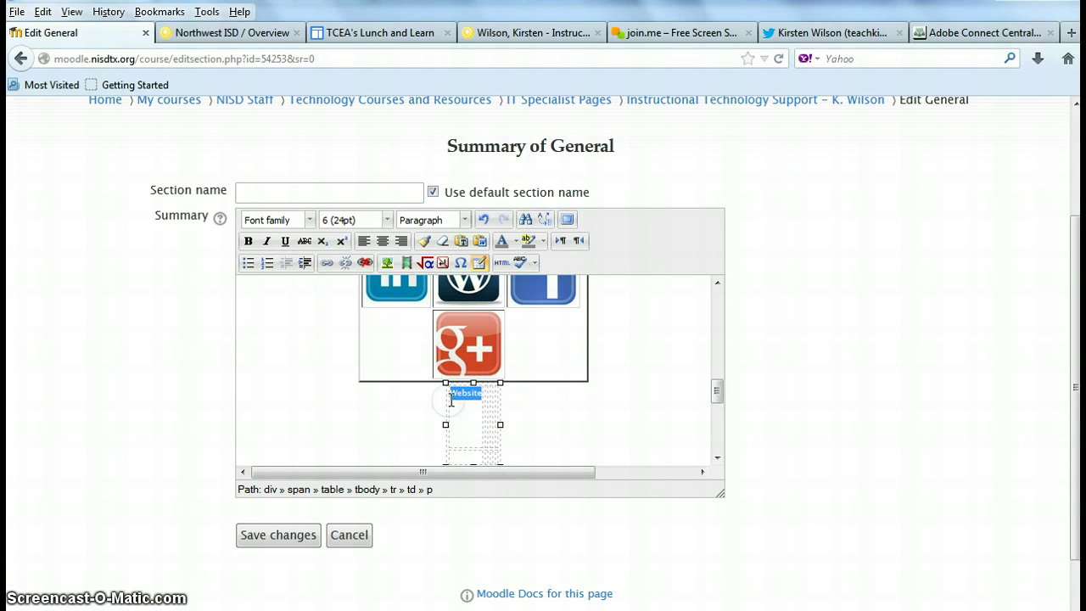
left_click(326, 264)
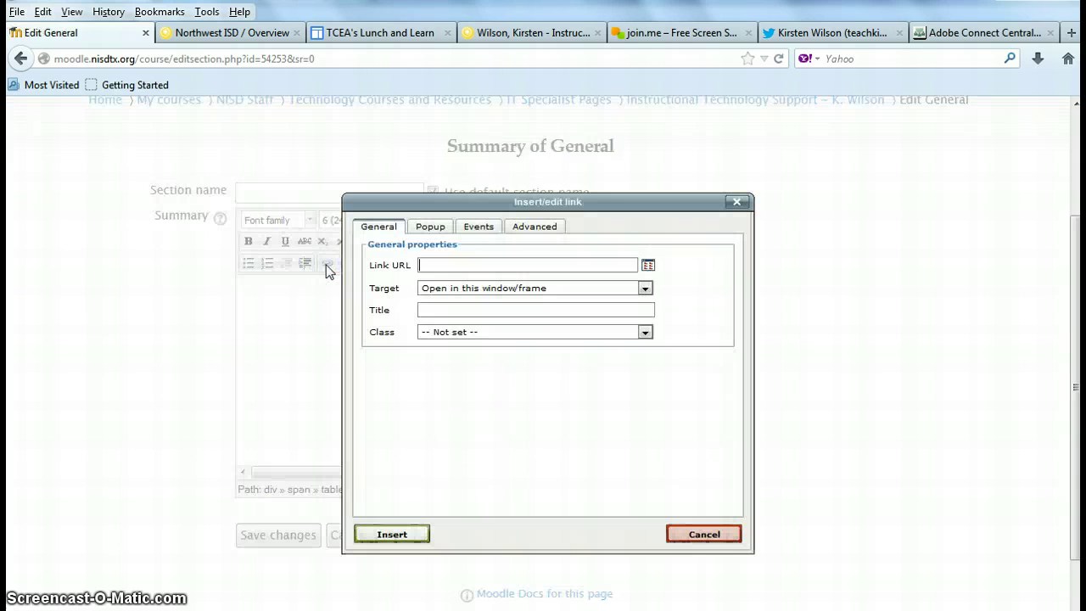
right_click(453, 266)
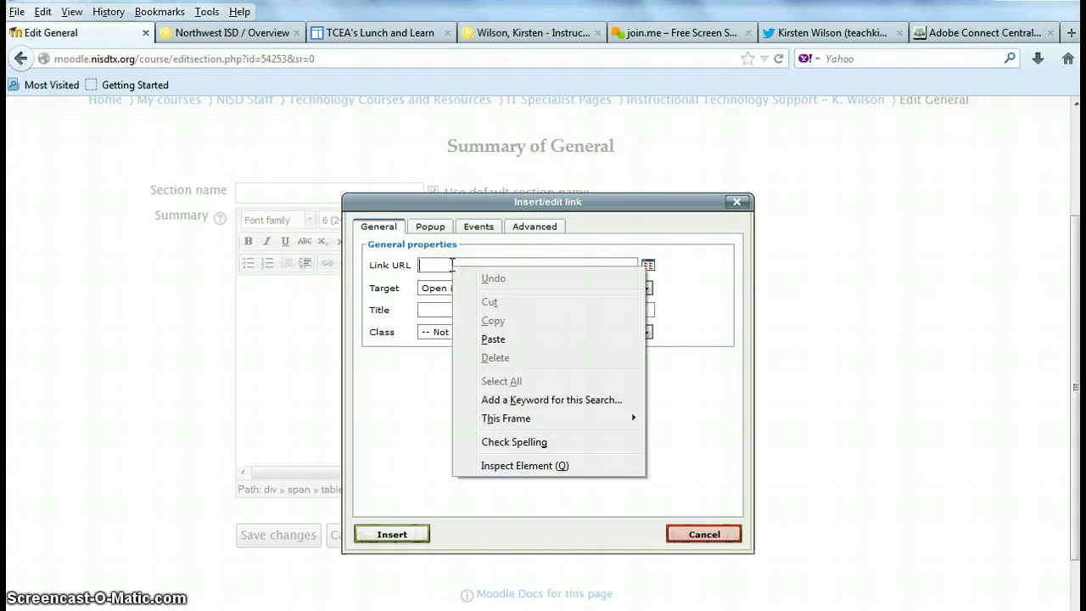
left_click(492, 338)
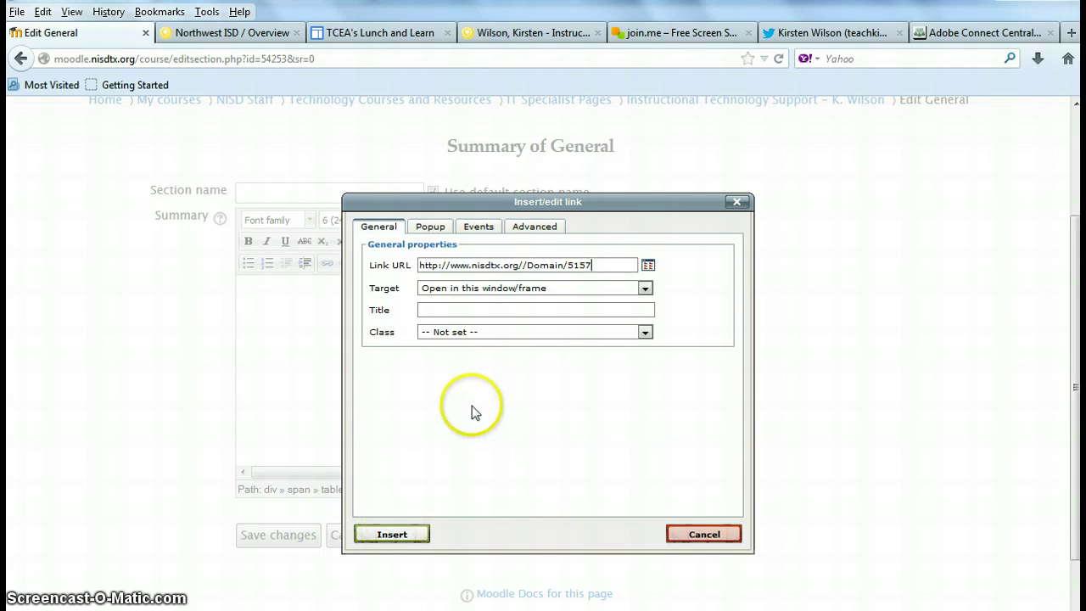
left_click(441, 308)
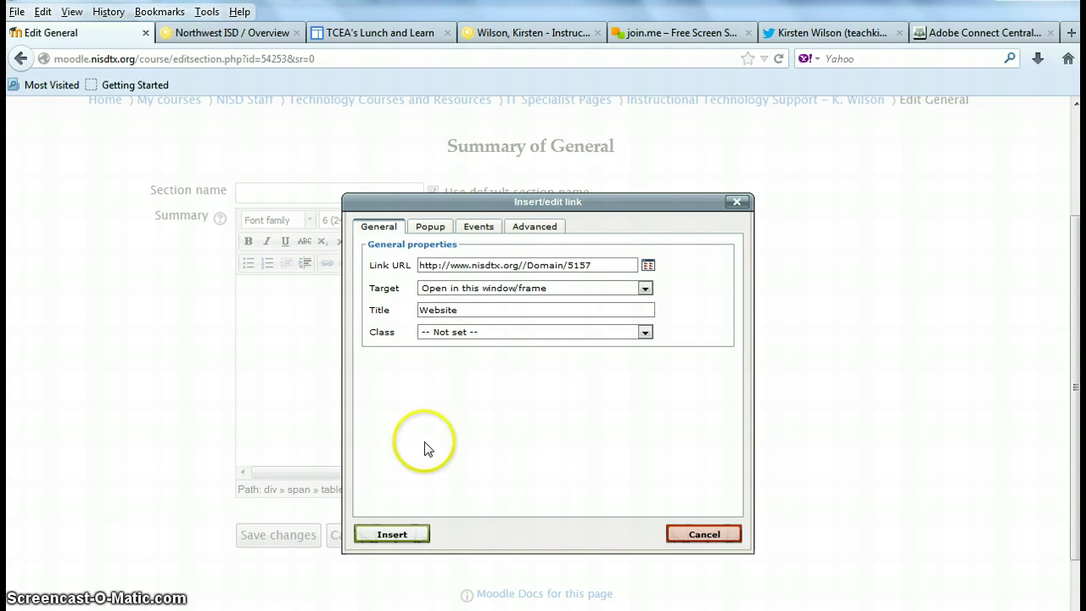
left_click(421, 533)
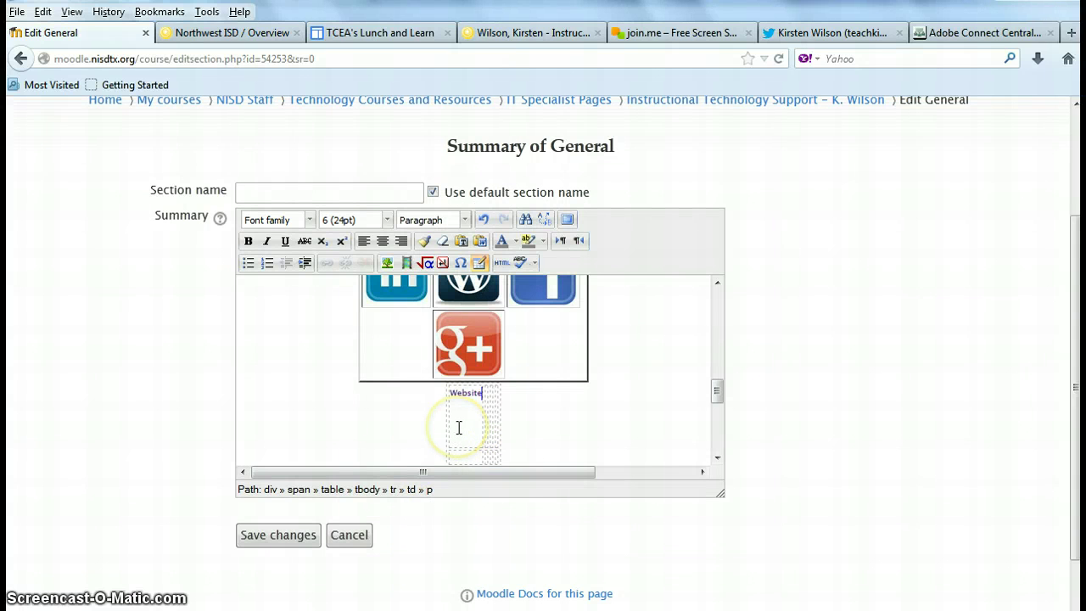
Start inserting an image on a new line below the "Website" link and choose Website.JPG from the desktop's Pike folder for upload.
key("Return")
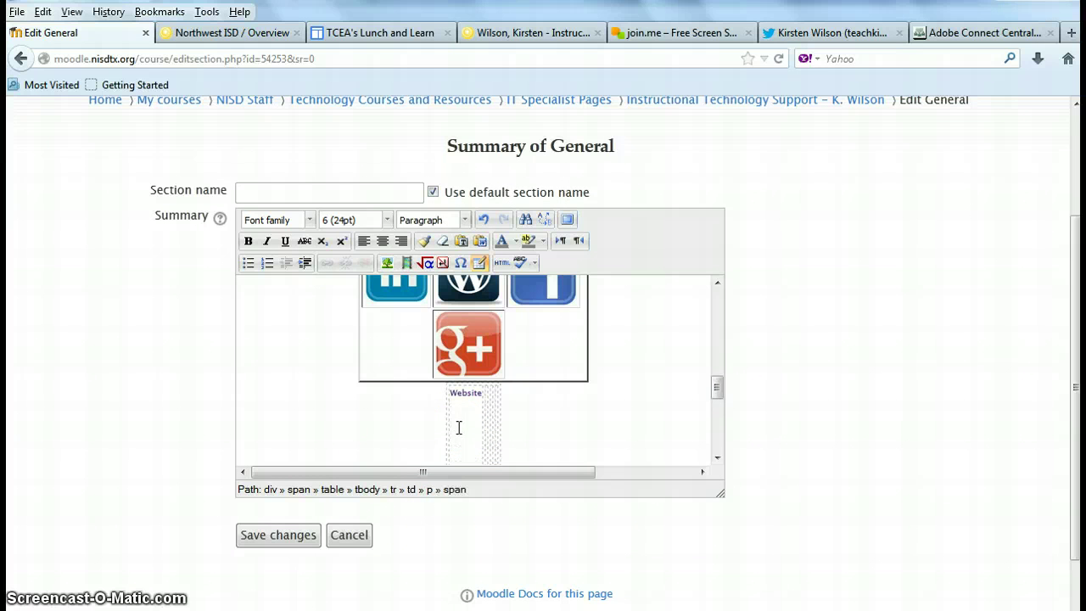
left_click(389, 264)
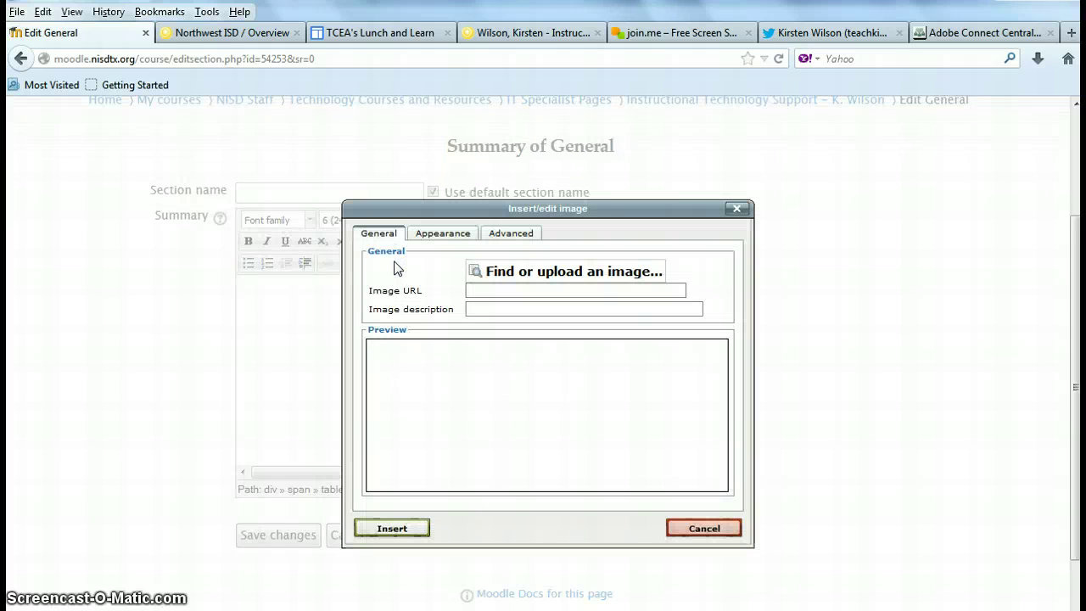
left_click(491, 273)
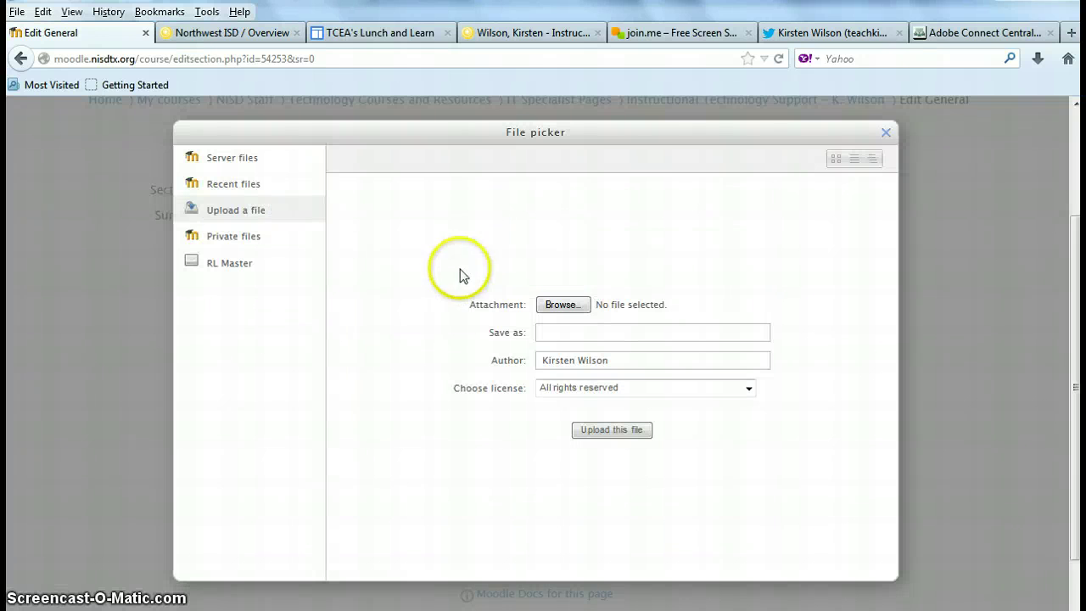
left_click(548, 306)
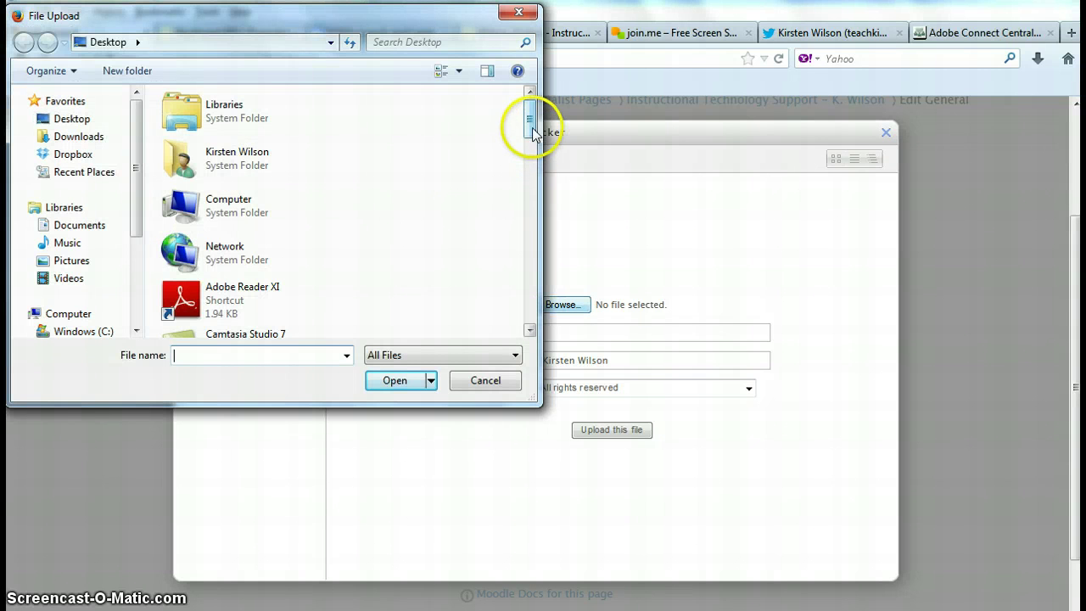
left_click_drag(535, 126, 550, 253)
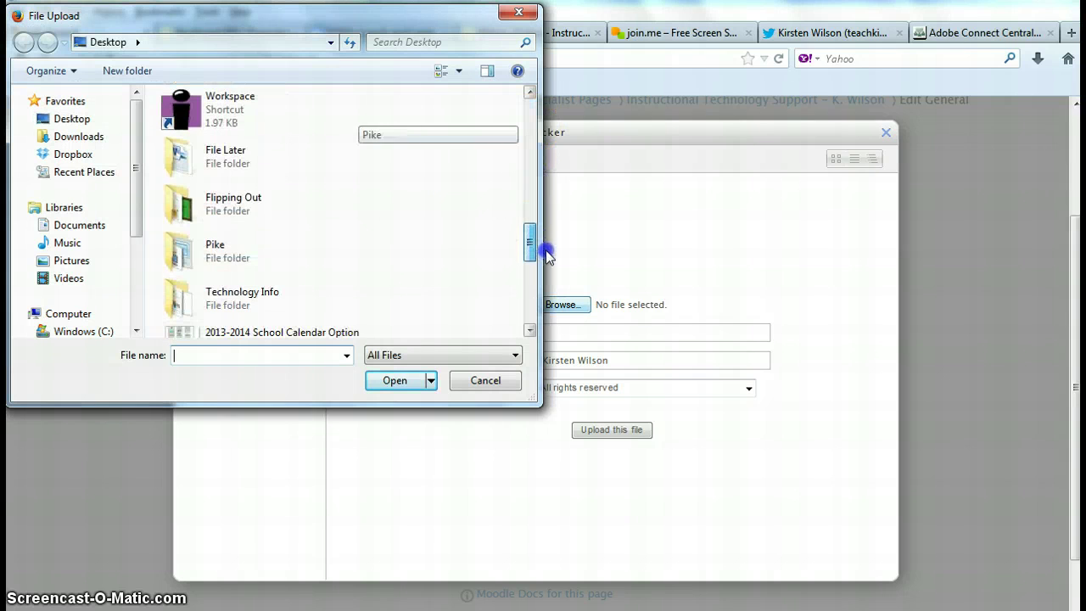
left_click(272, 244)
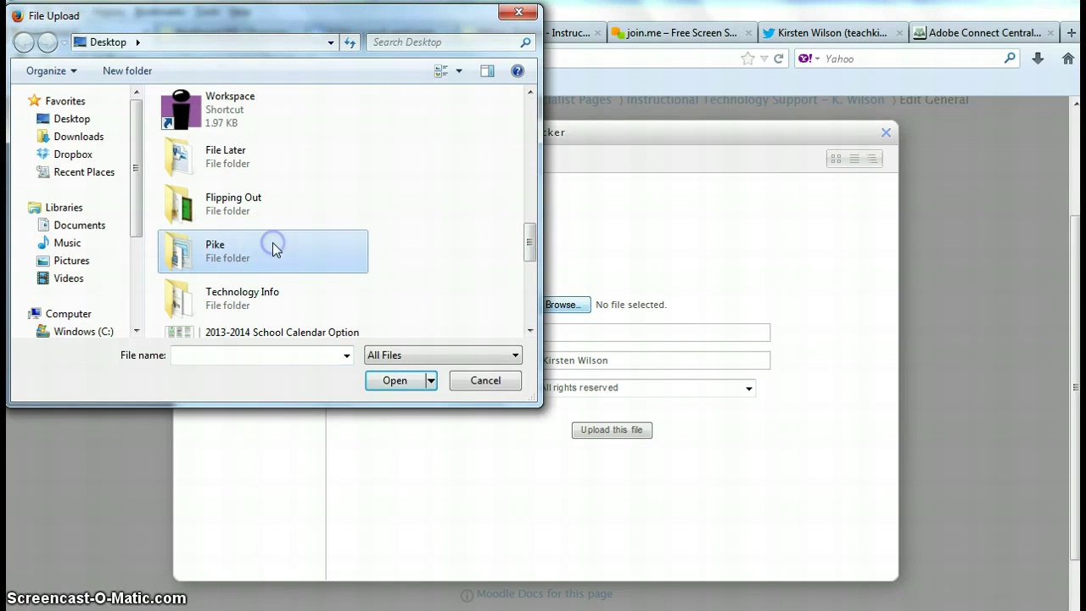
double_click(252, 246)
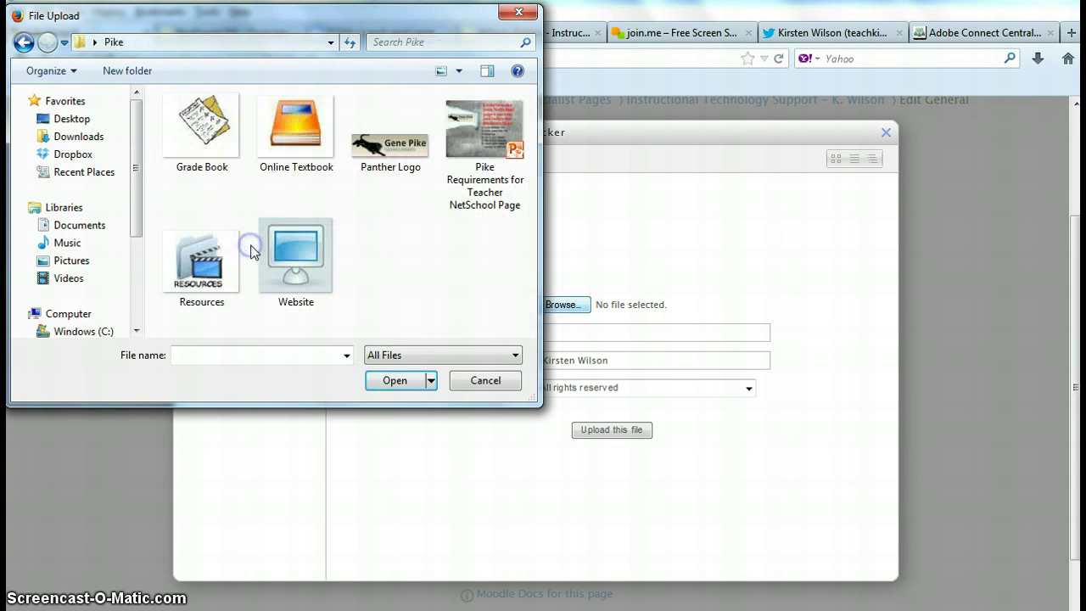
double_click(299, 249)
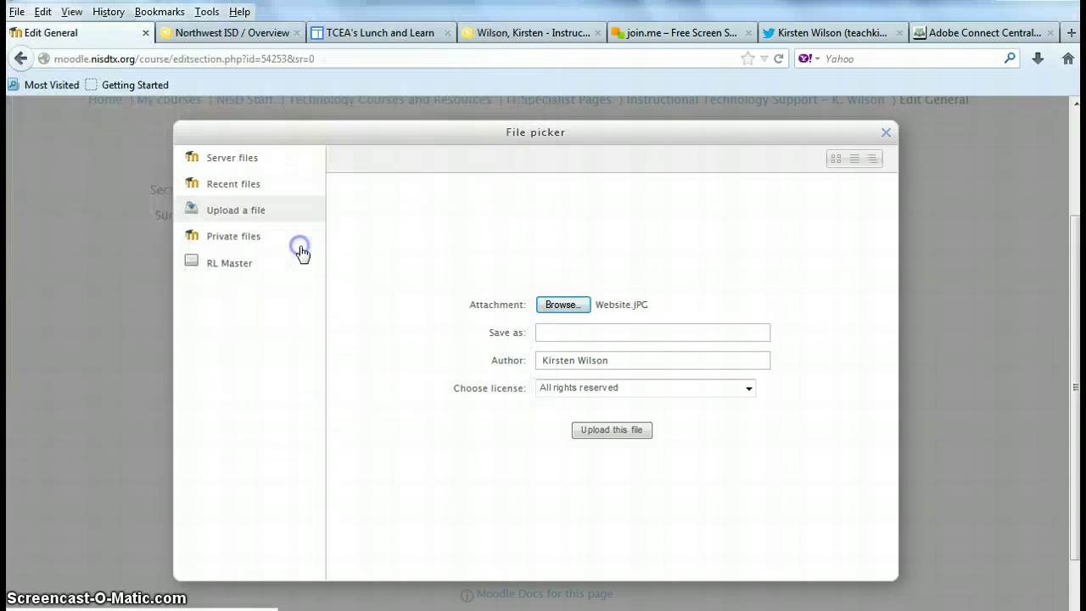
Upload Website.JPG under the name "Website" and insert it below the "Website" link without an image description.
left_click(541, 334)
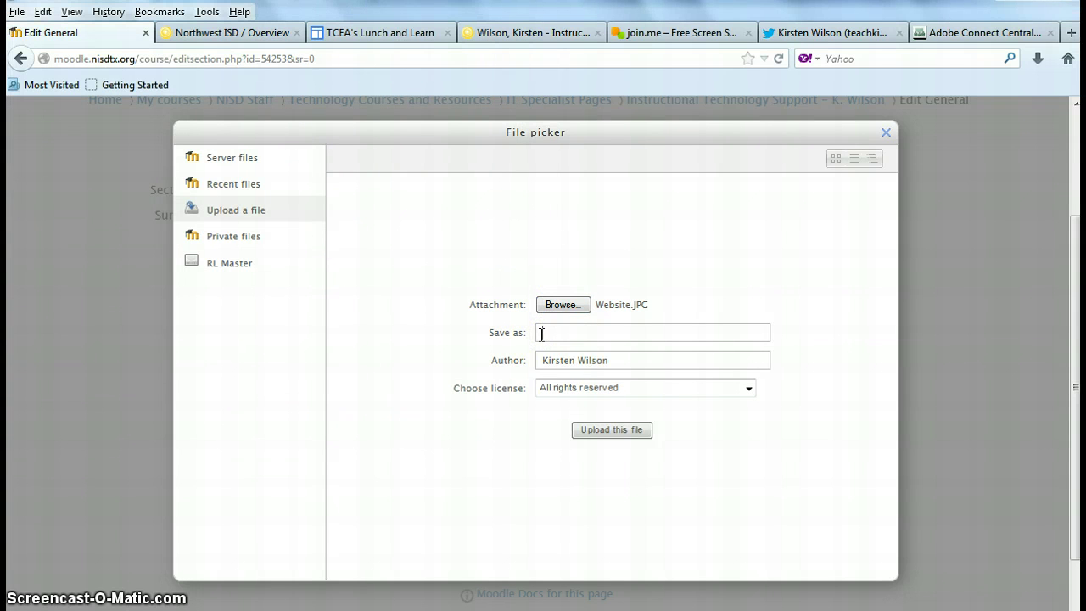
type("Website")
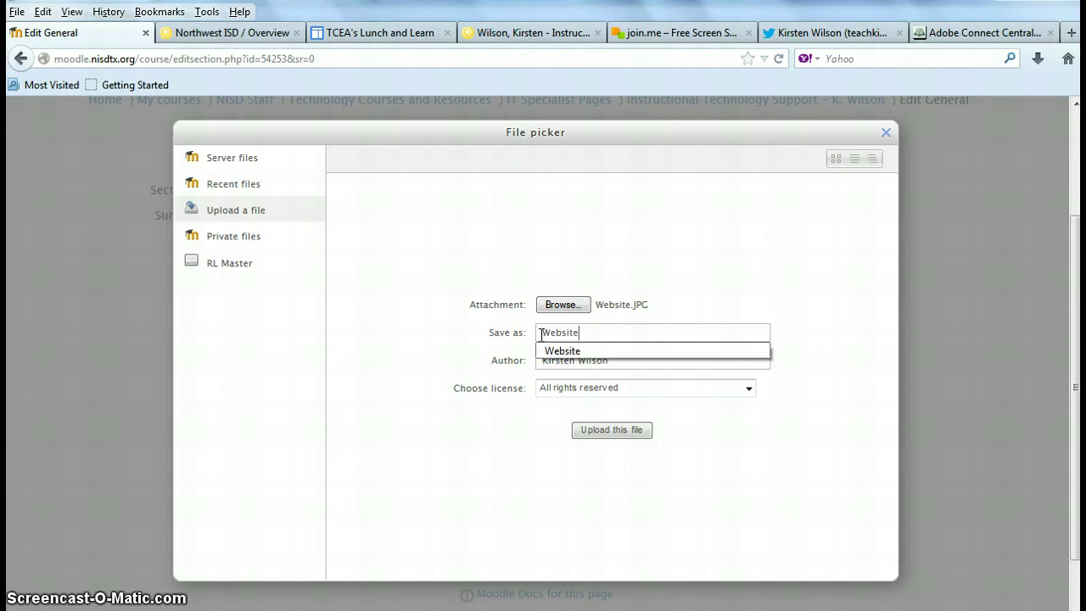
left_click(629, 432)
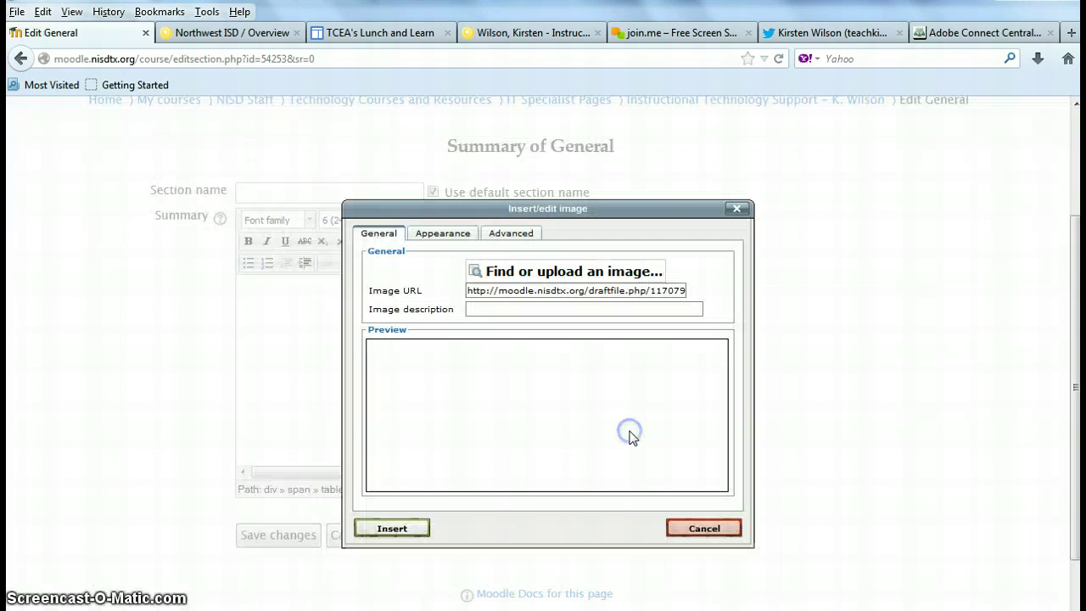
left_click(743, 548)
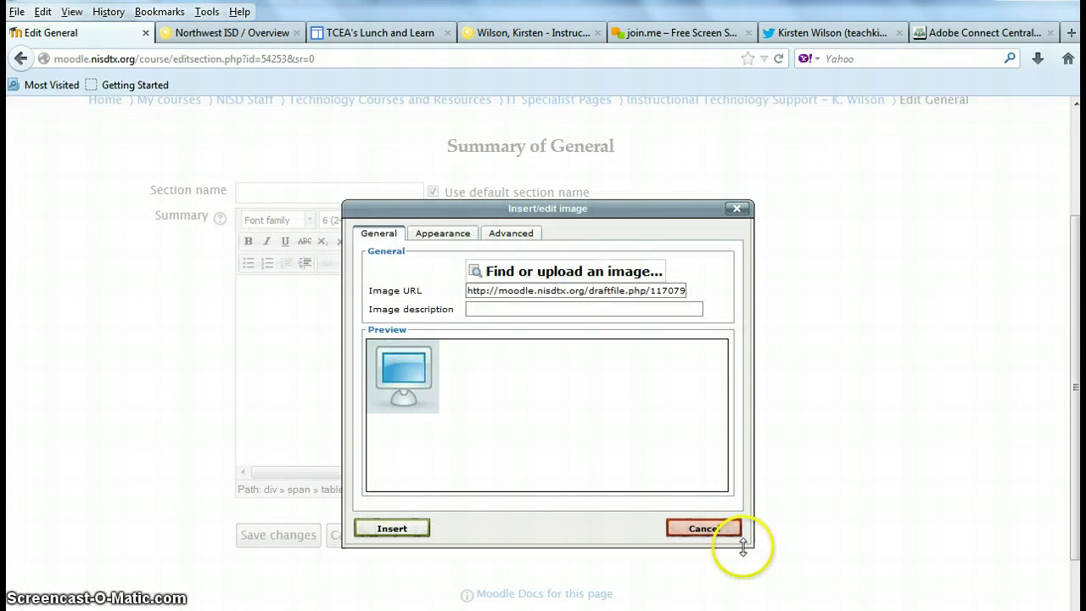
left_click(416, 527)
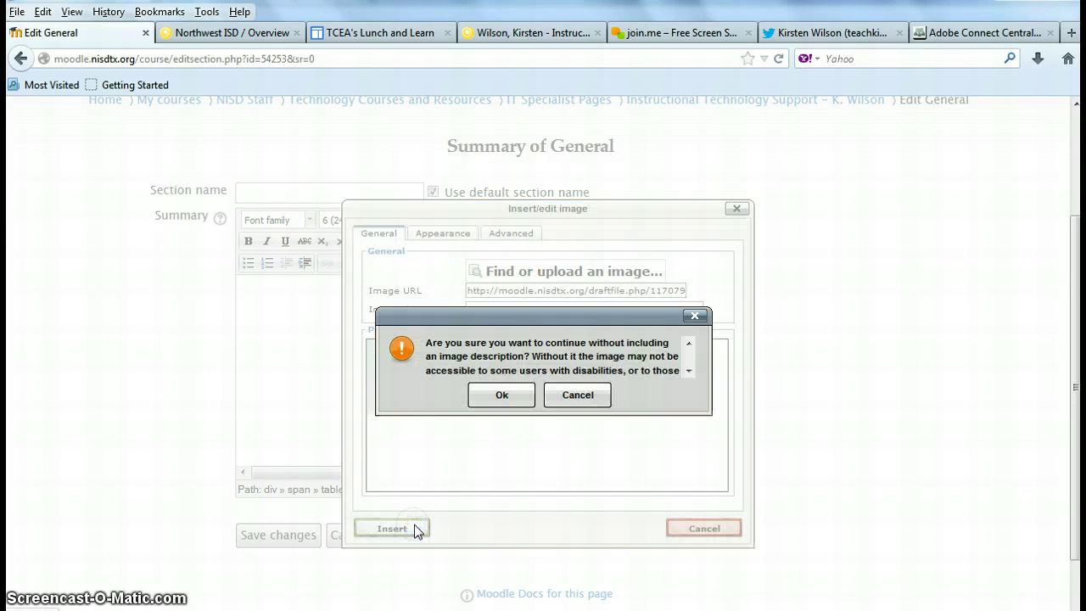
left_click(499, 395)
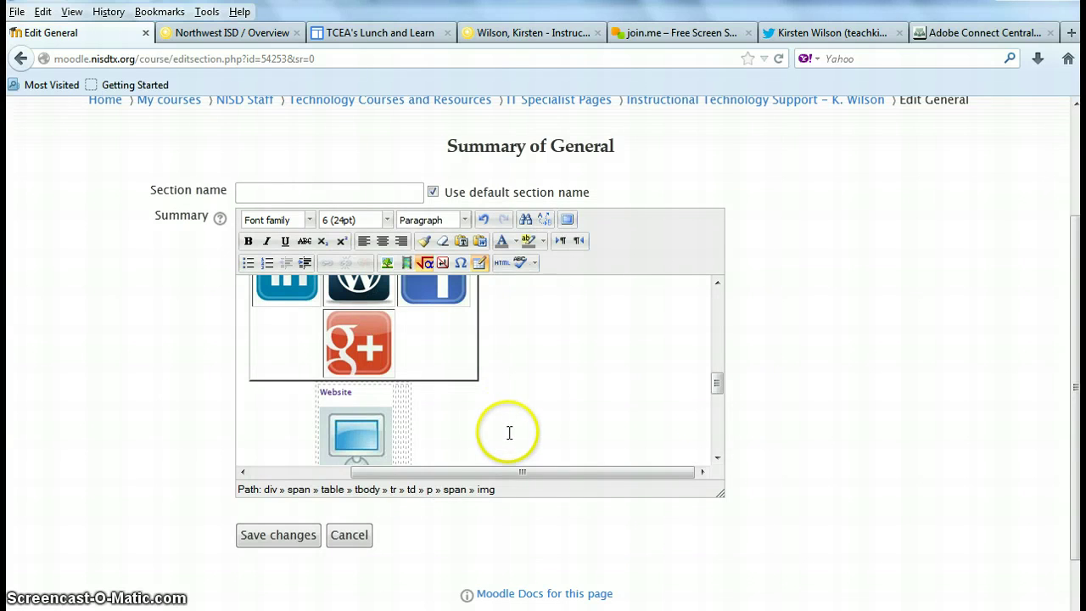
left_click(370, 422)
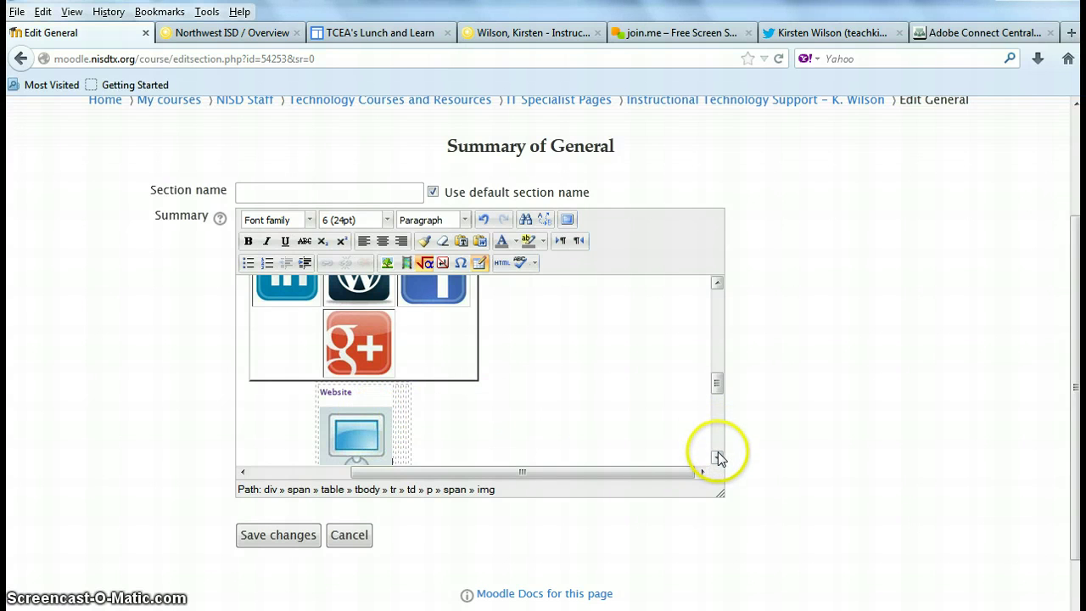
left_click(716, 458)
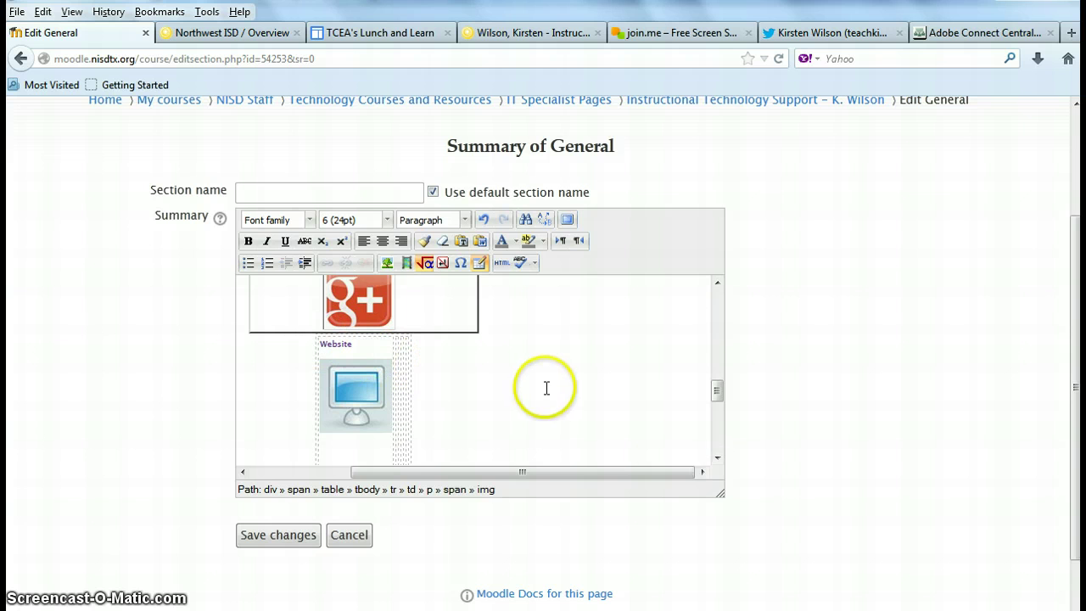
left_click(717, 458)
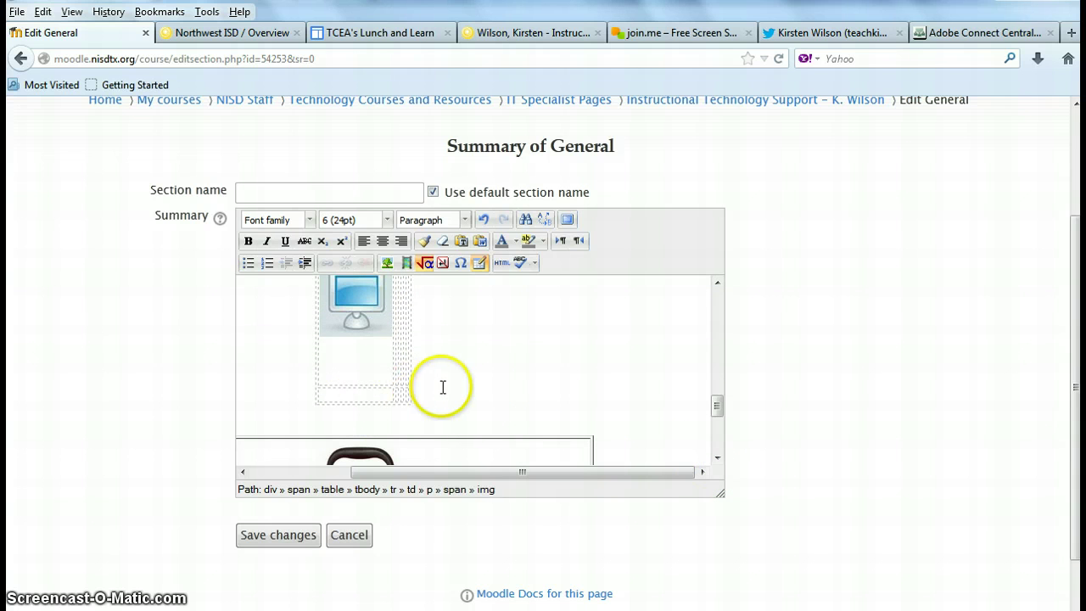
left_click(388, 393)
right_click(384, 397)
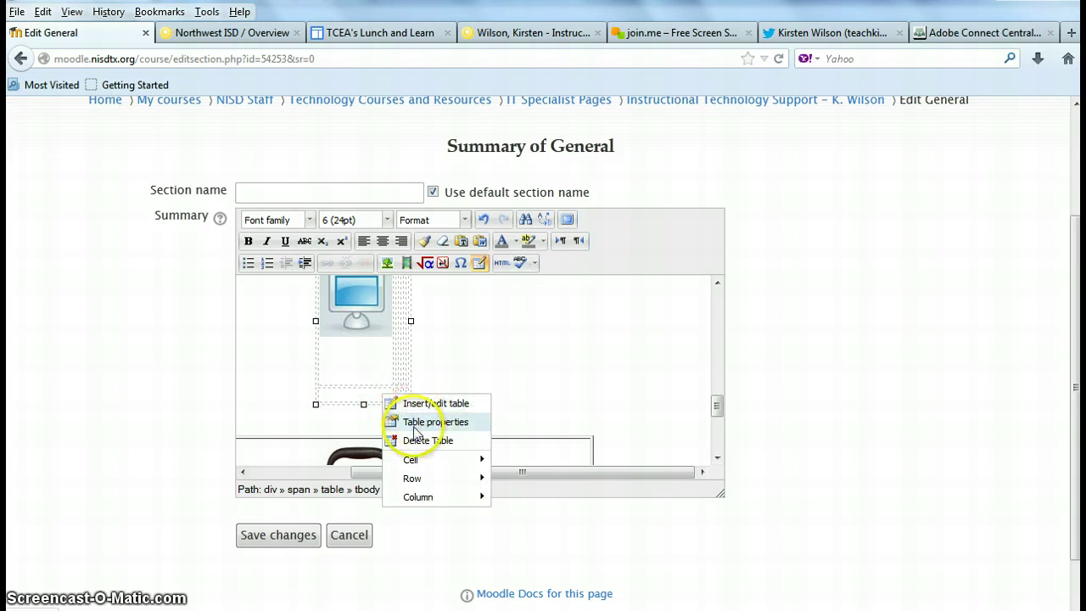
left_click(534, 316)
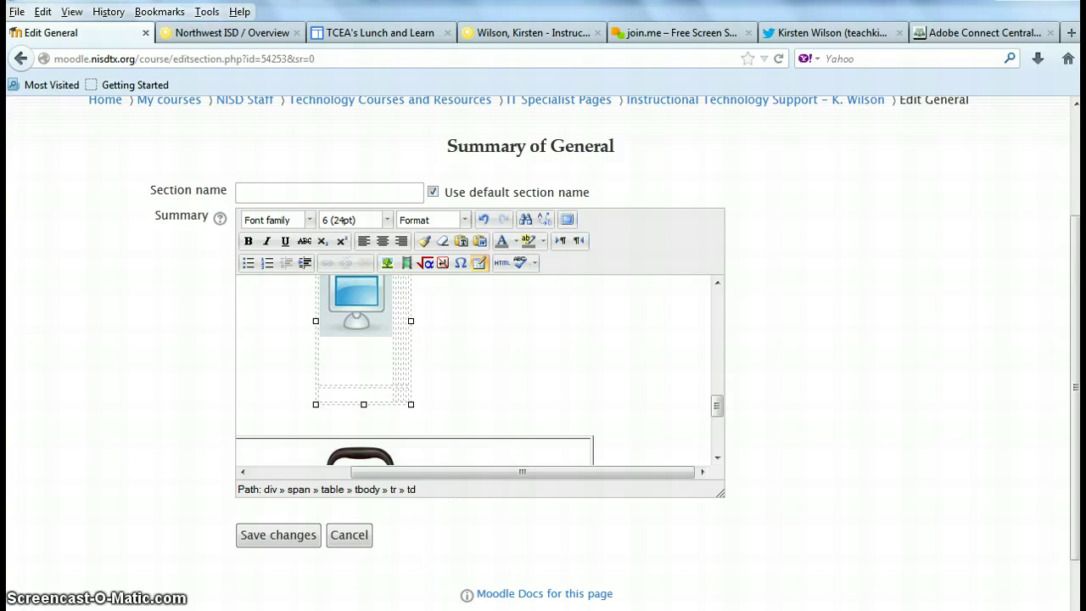
Switch to the browser window with the United States Government course page and launch the Snipping Tool.
mouse_move(388, 610)
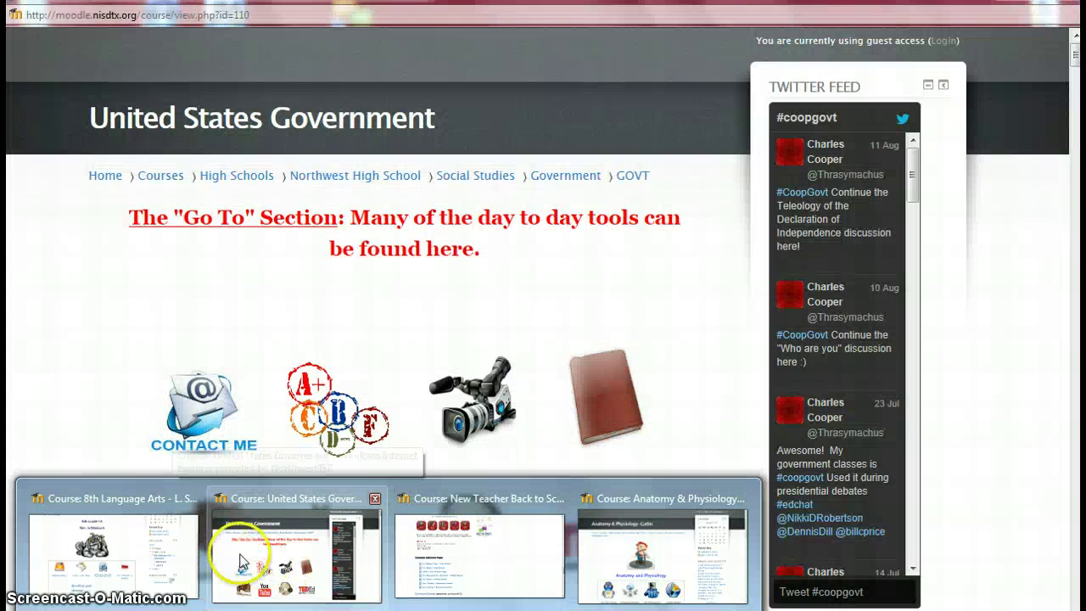
left_click(240, 562)
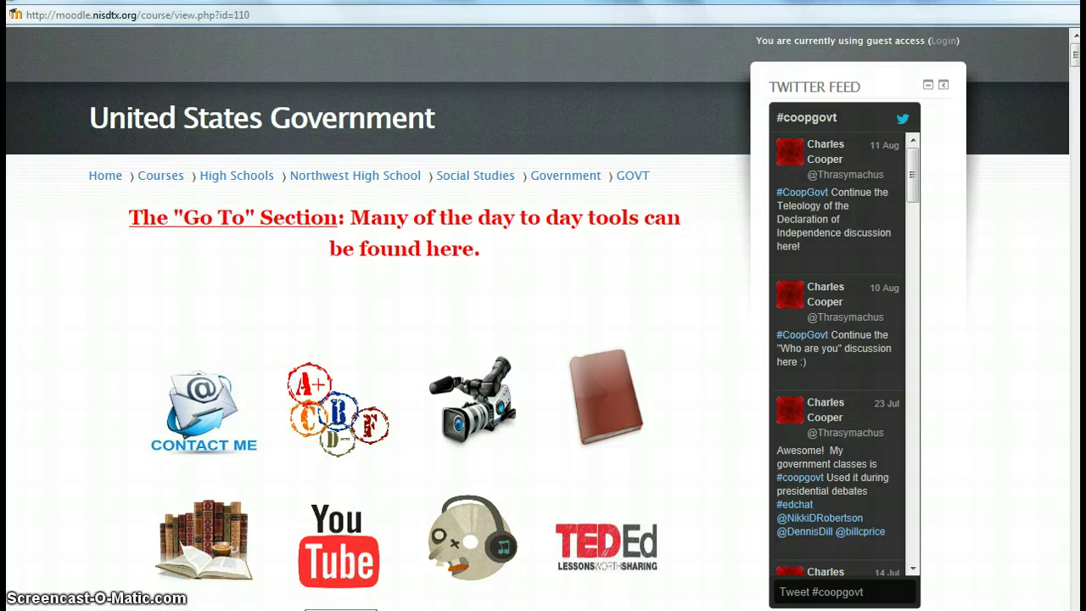
left_click(38, 607)
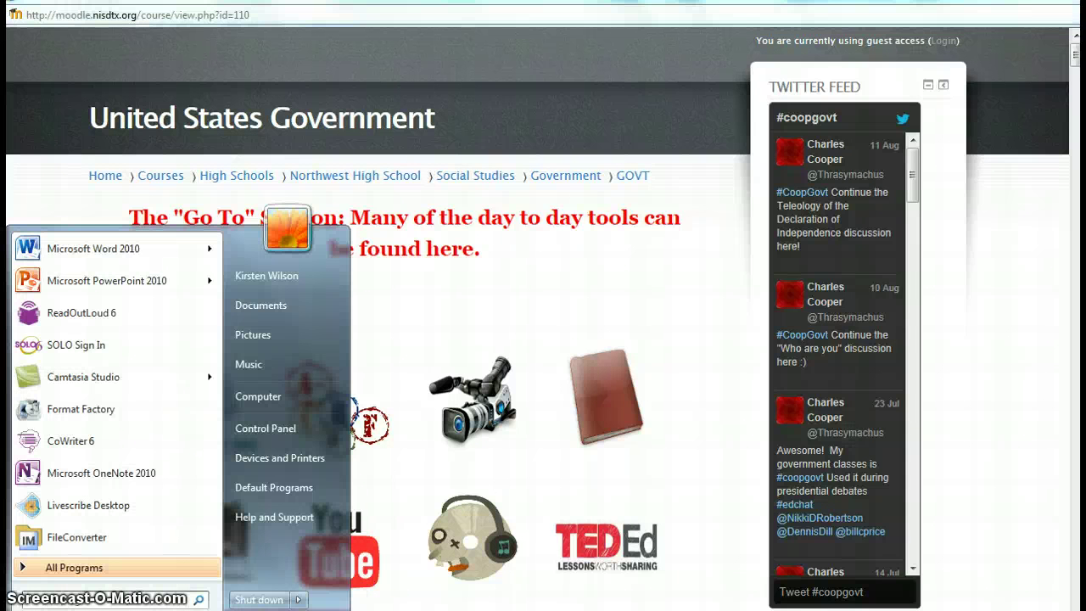
left_click(75, 567)
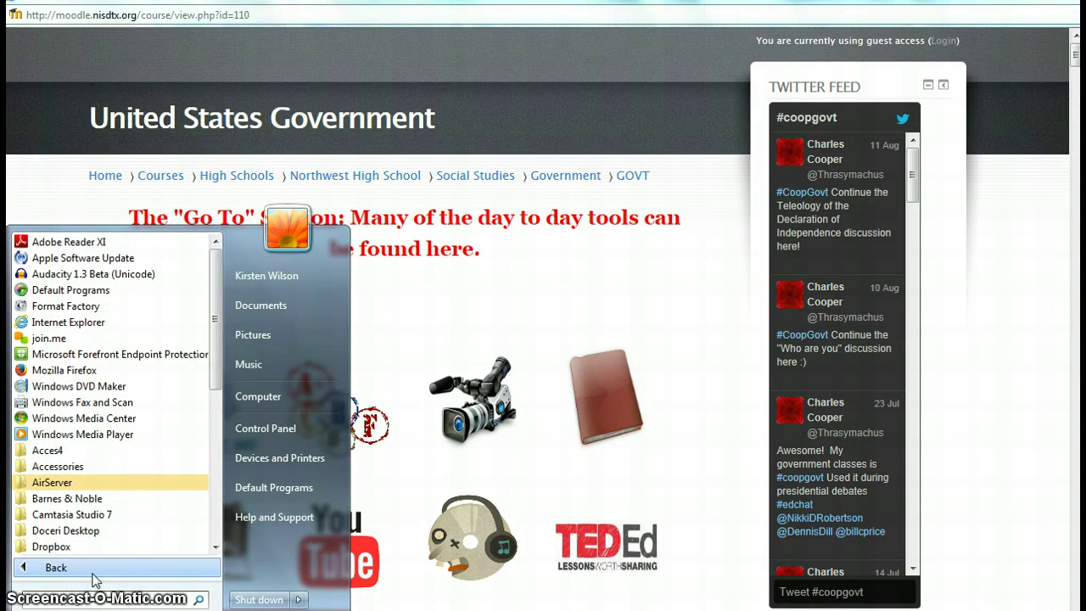
left_click(93, 582)
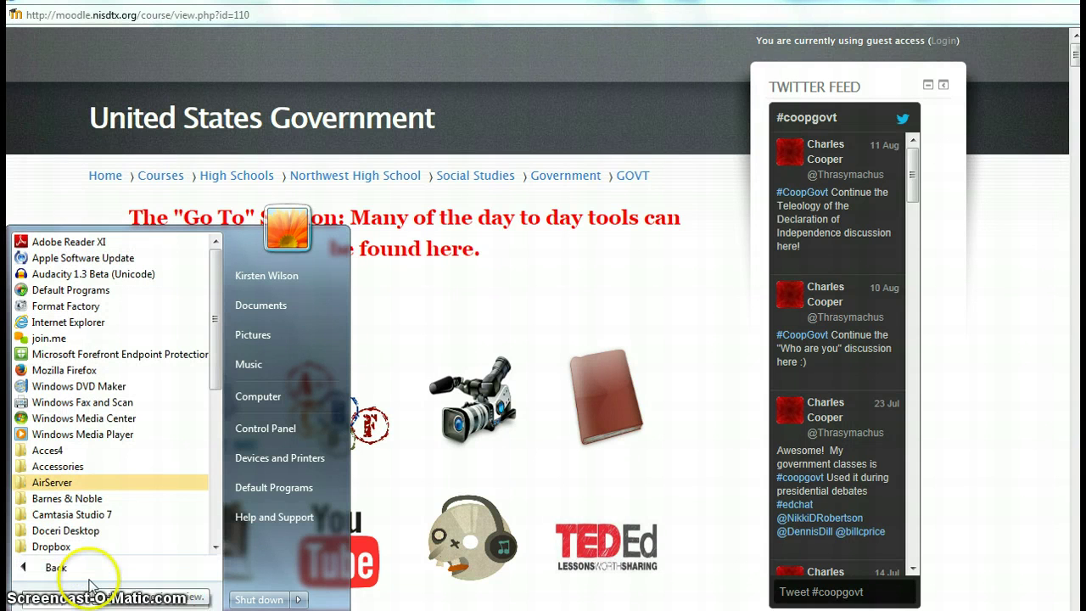
type("snip")
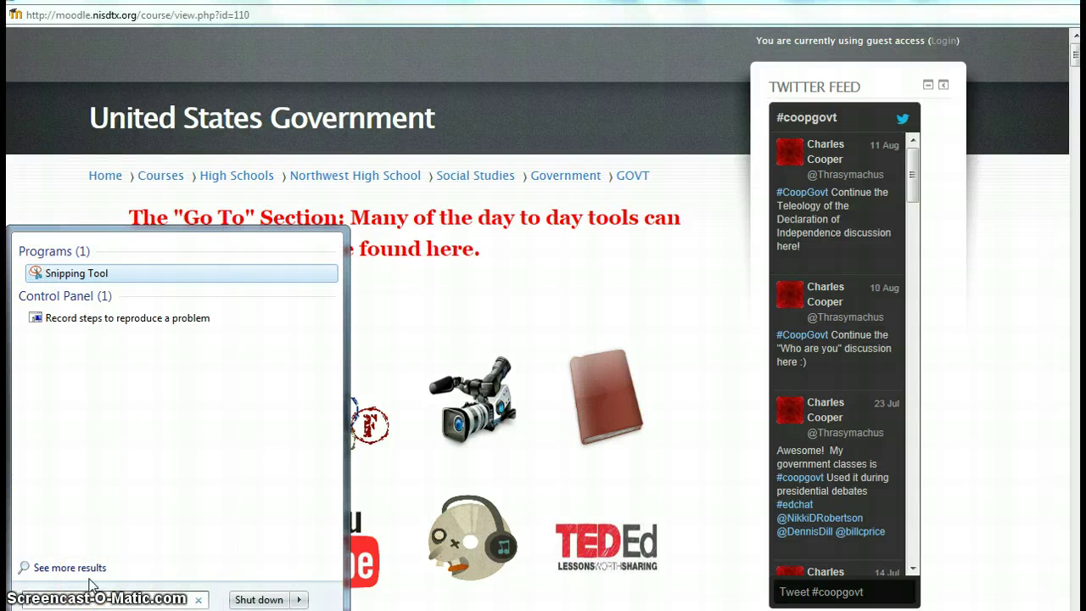
left_click(138, 278)
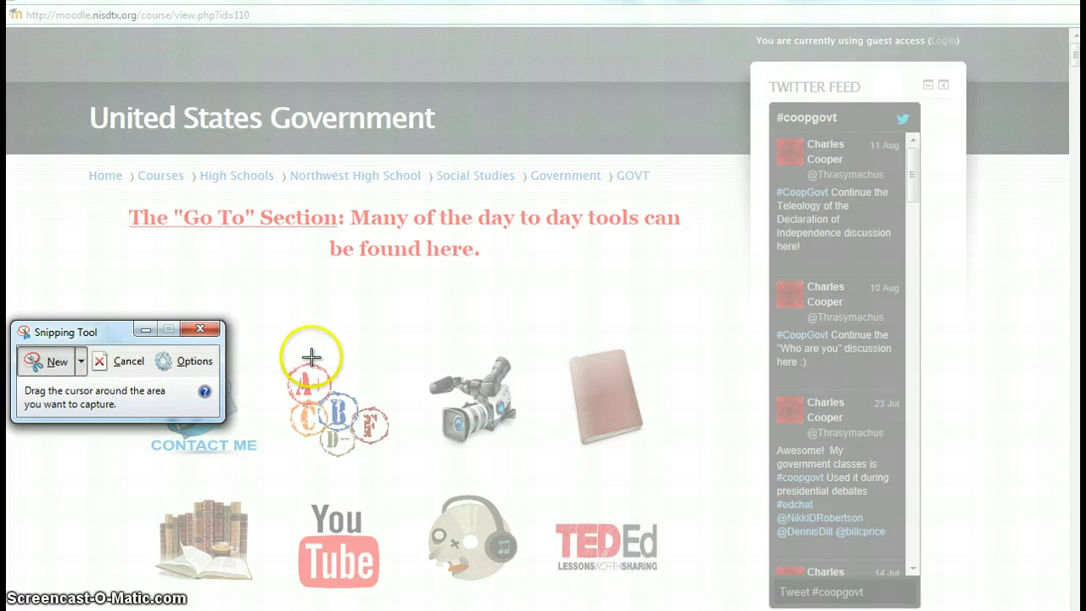
Snip the letter-grades icon, save it as the JPEG file "Grade Book Take 2" in the Pike folder, and close the Snipping Tool.
left_click_drag(277, 355, 400, 460)
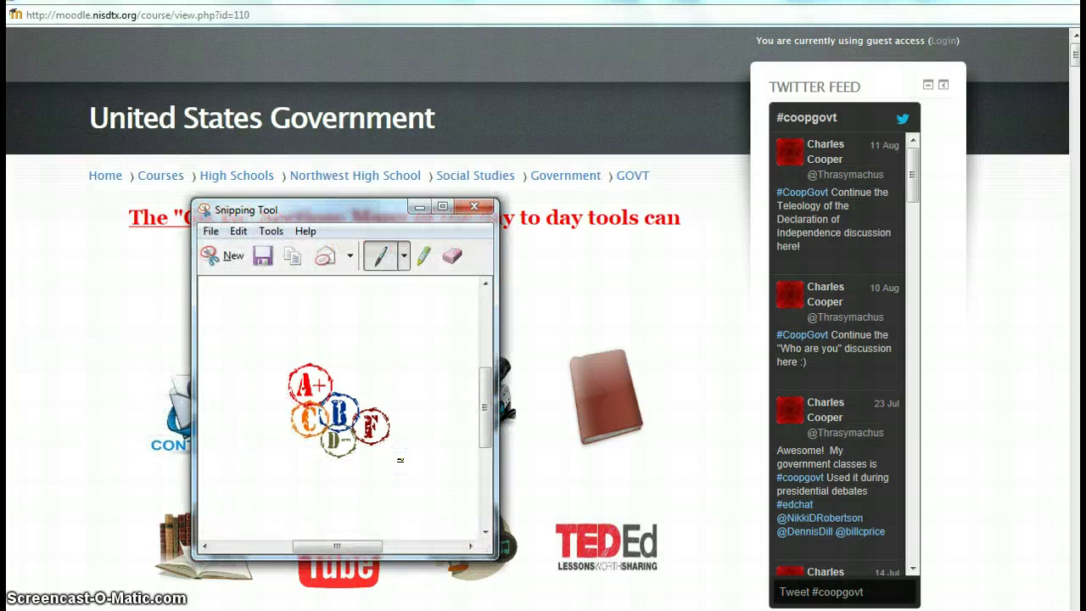
left_click(212, 232)
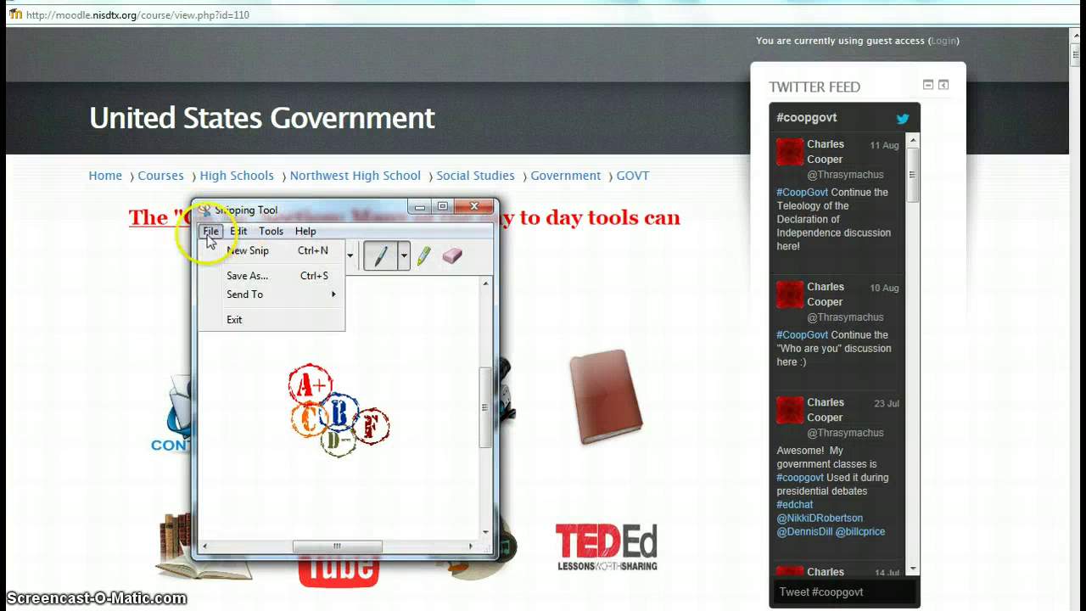
left_click(231, 278)
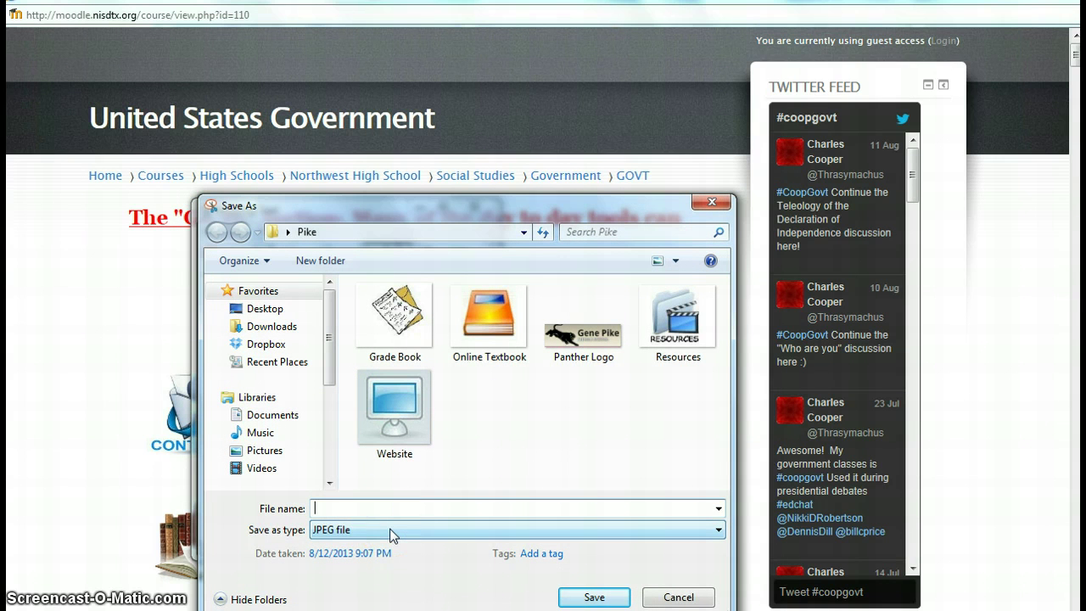
type("Grade Bo")
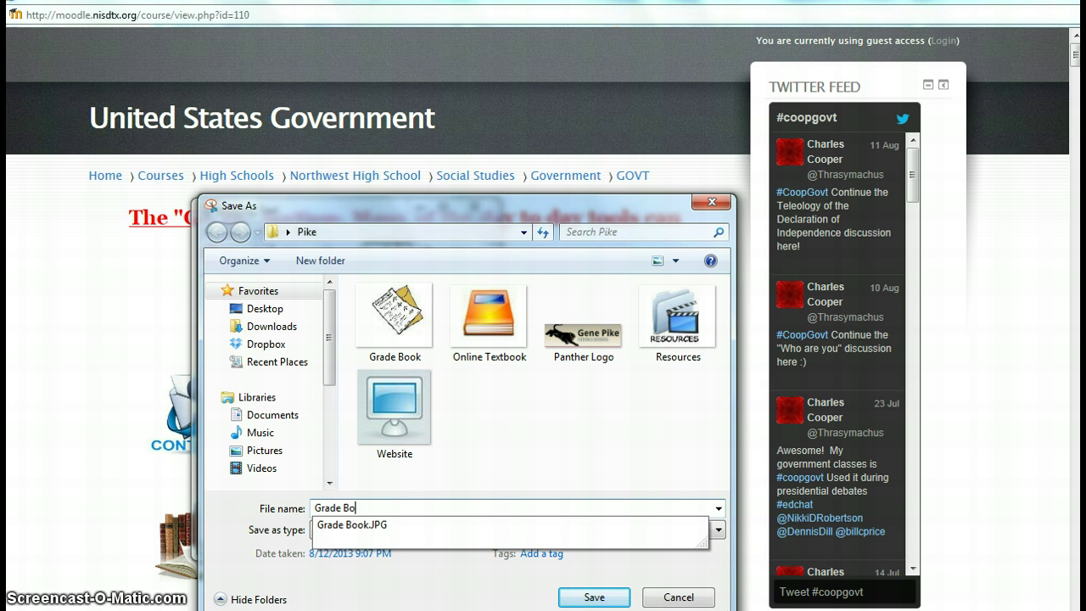
type("ok Take 2")
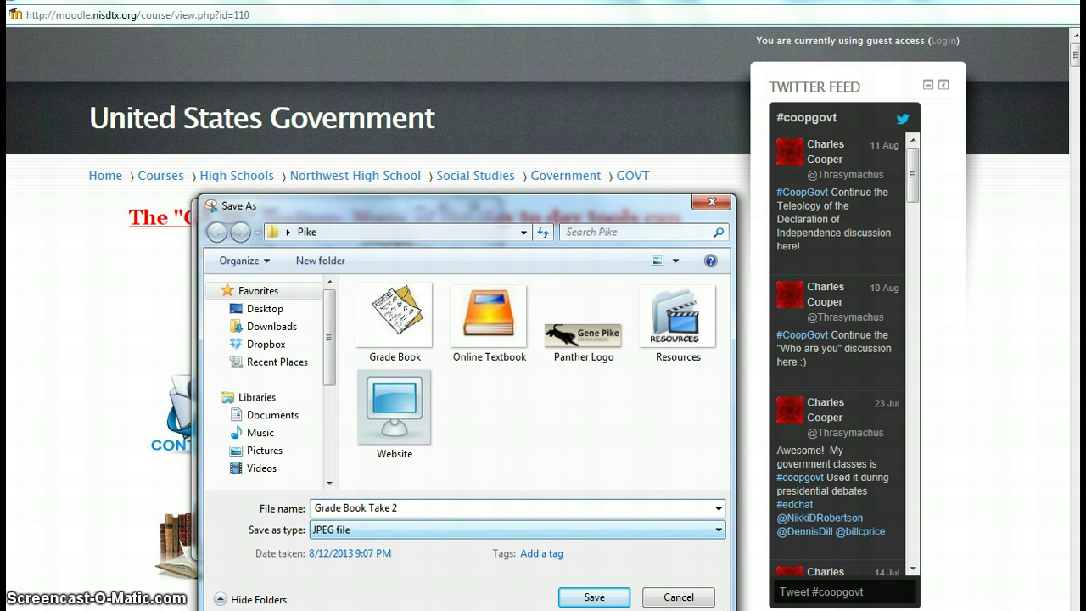
left_click(596, 596)
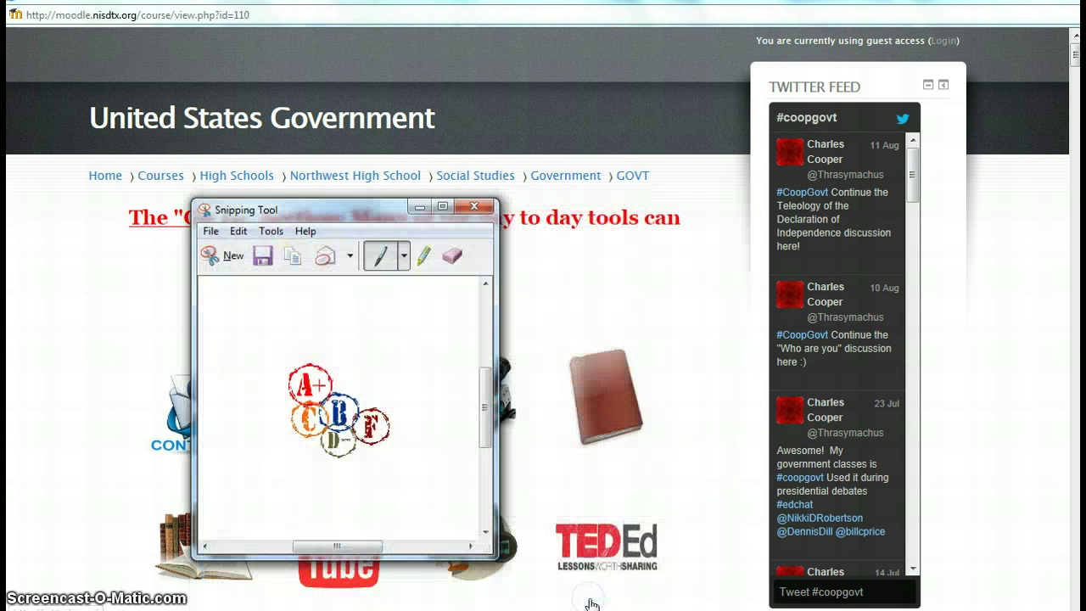
left_click(474, 207)
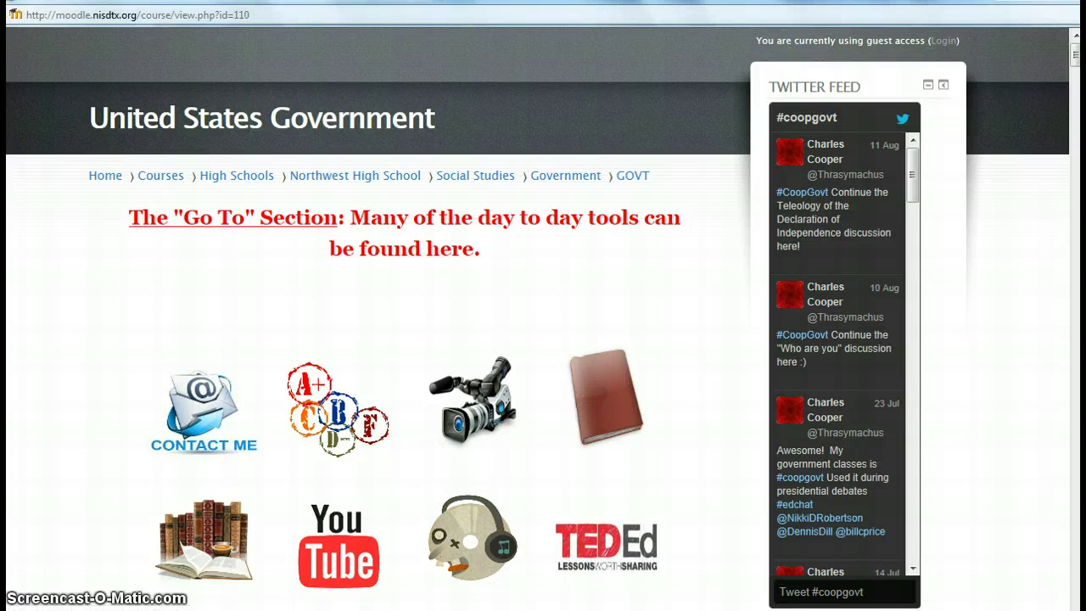
Return to the browser window with the General summary editor and open the Pike Middle School home page from the teacher's page.
mouse_move(602, 610)
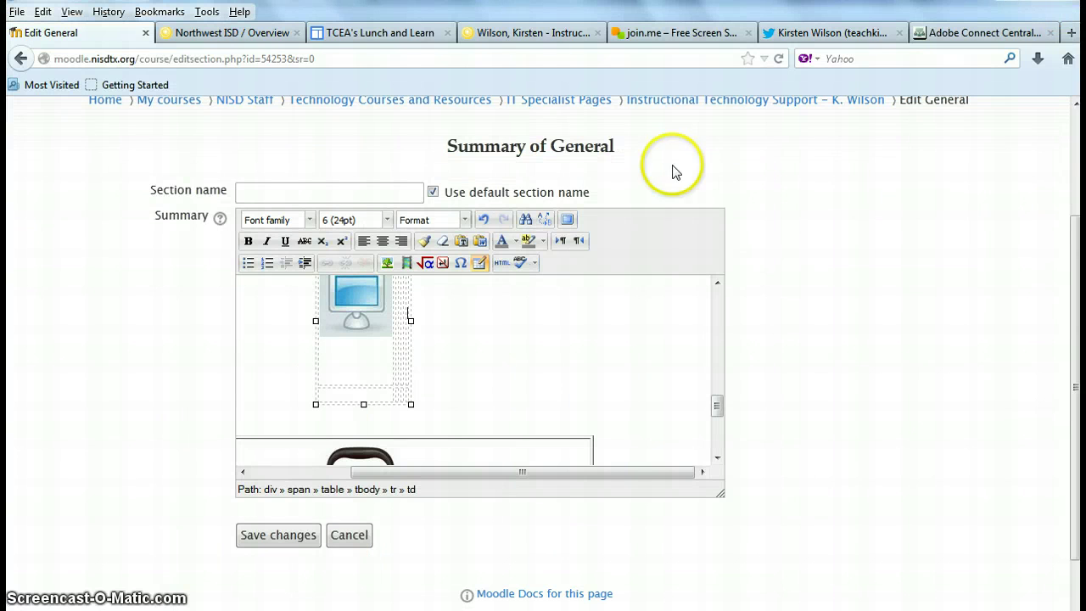
left_click(581, 38)
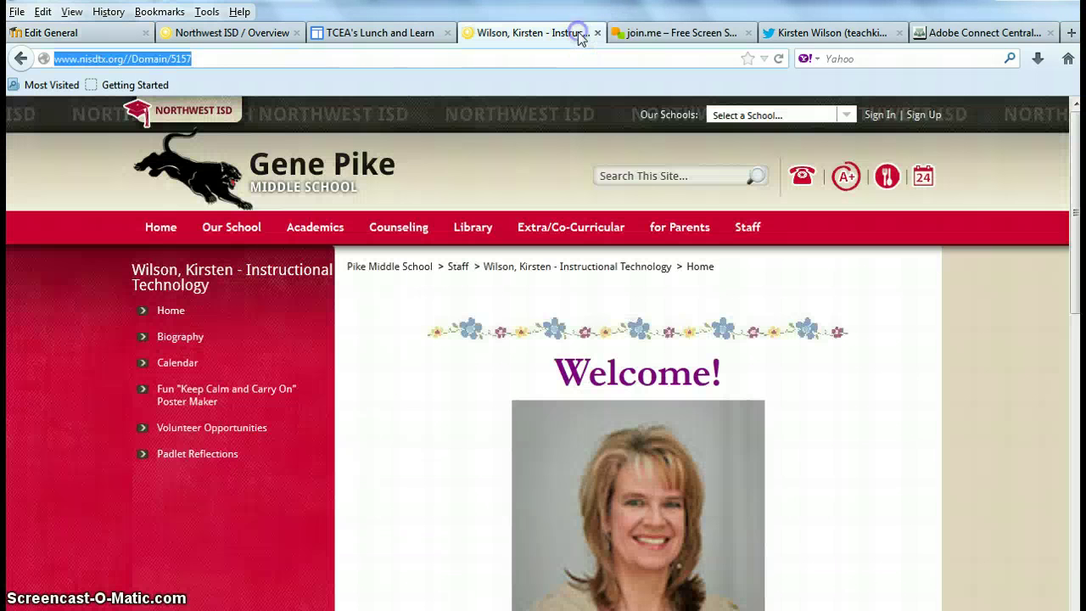
left_click(165, 227)
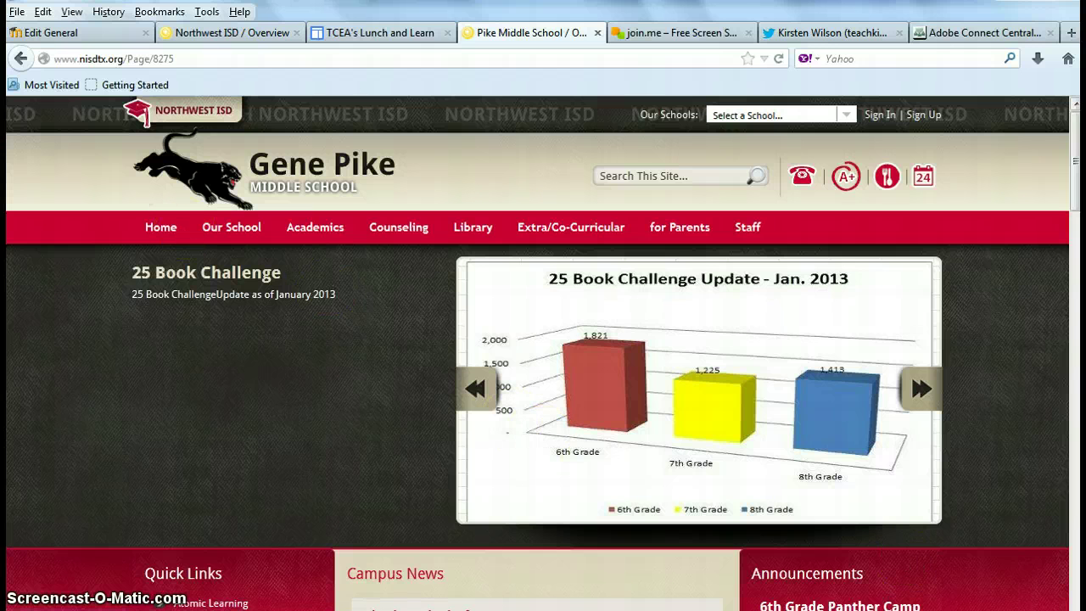
Open the full school calendar from the Upcoming Events list on the Pike Middle School home page.
scroll(543, 424, "down", 5)
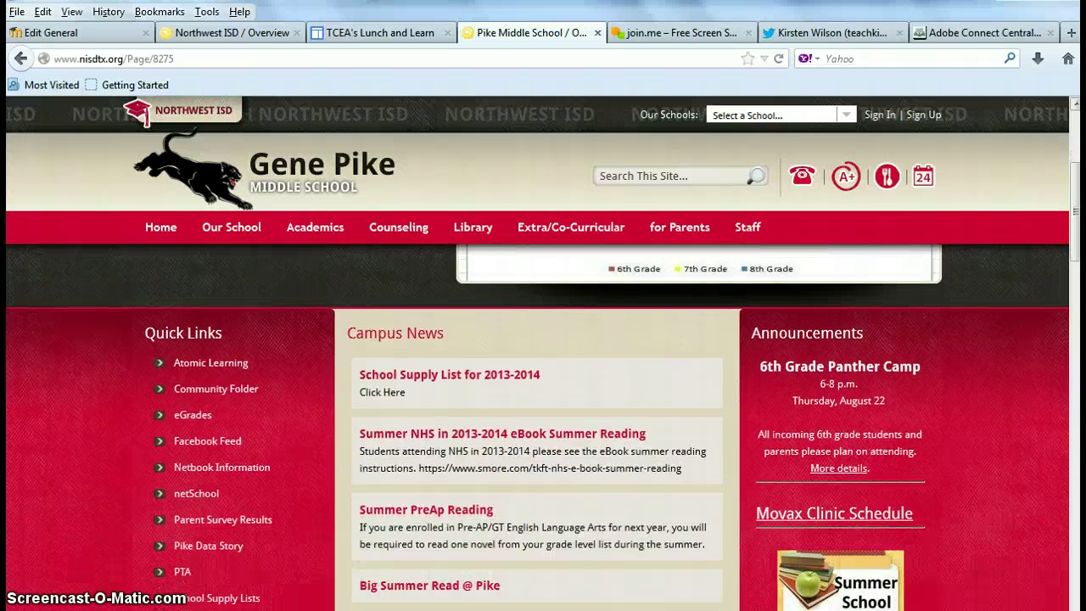
scroll(543, 424, "down", 5)
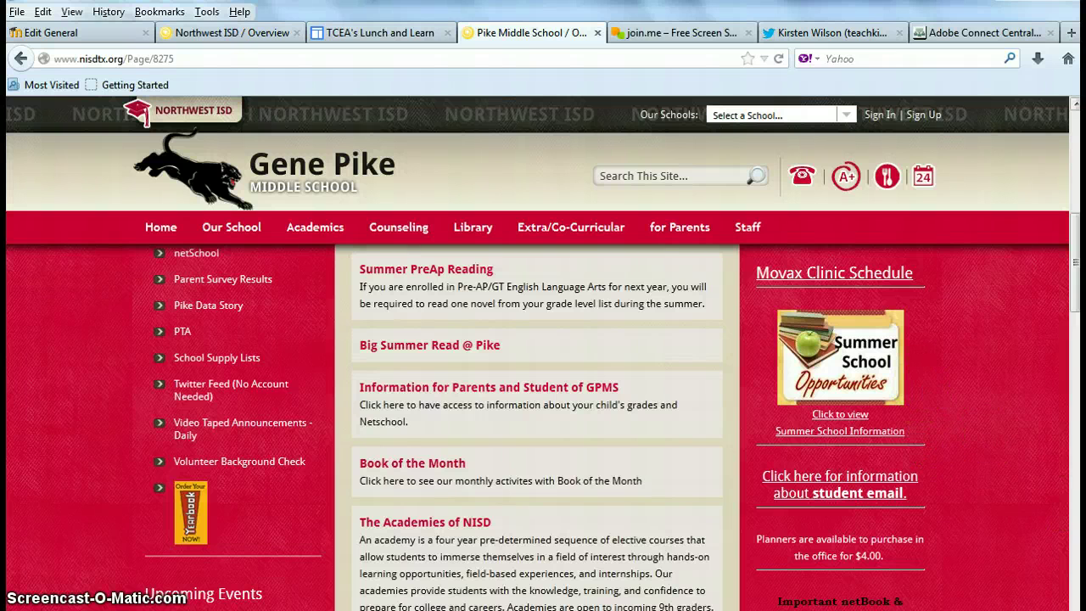
scroll(542, 424, "down", 4)
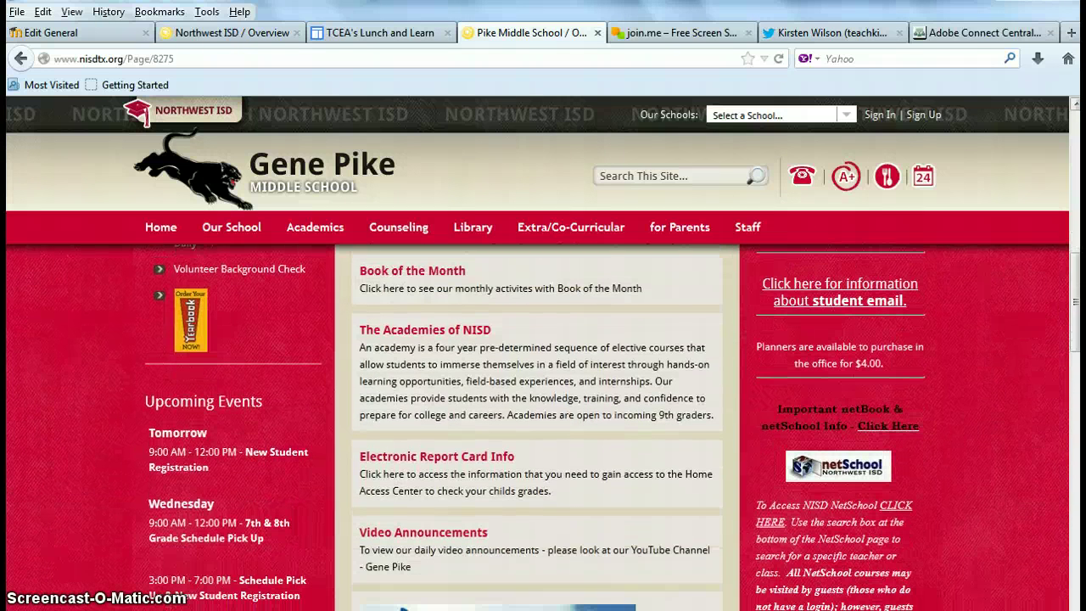
scroll(543, 424, "down", 4)
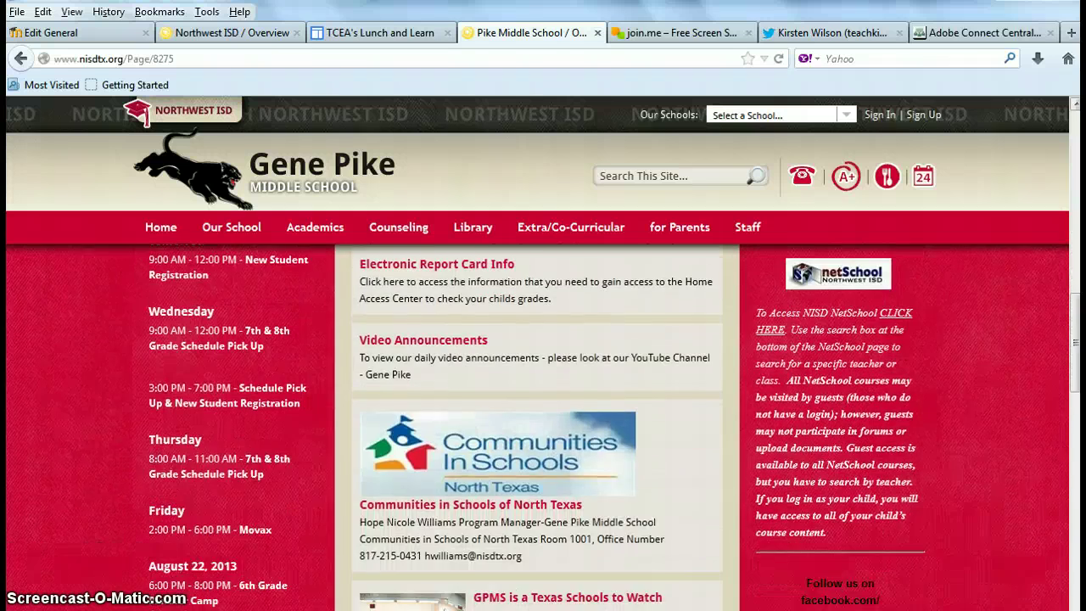
scroll(542, 424, "down", 5)
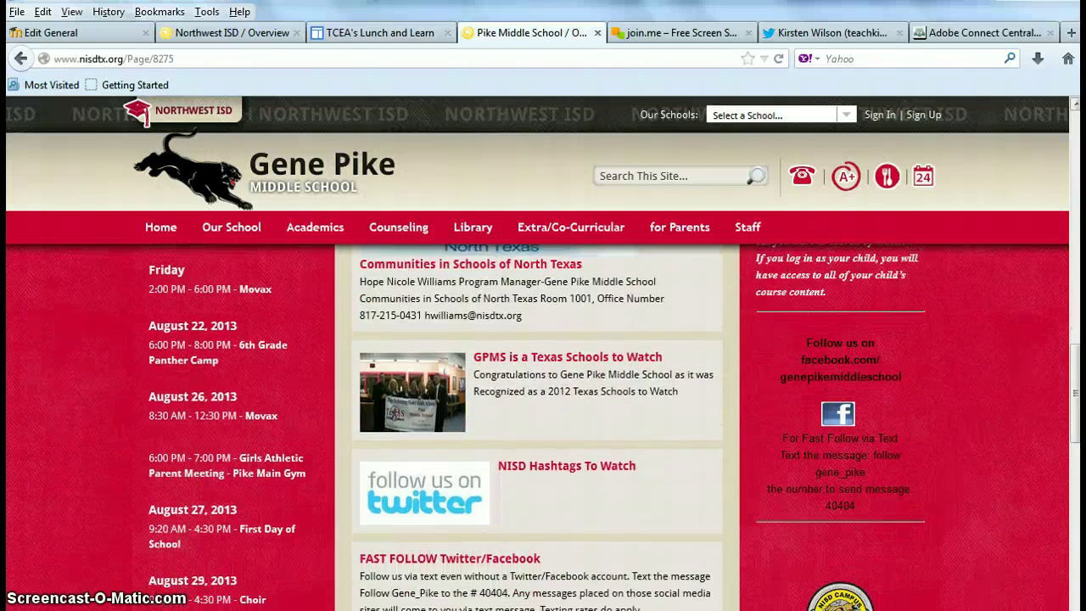
scroll(543, 424, "down", 6)
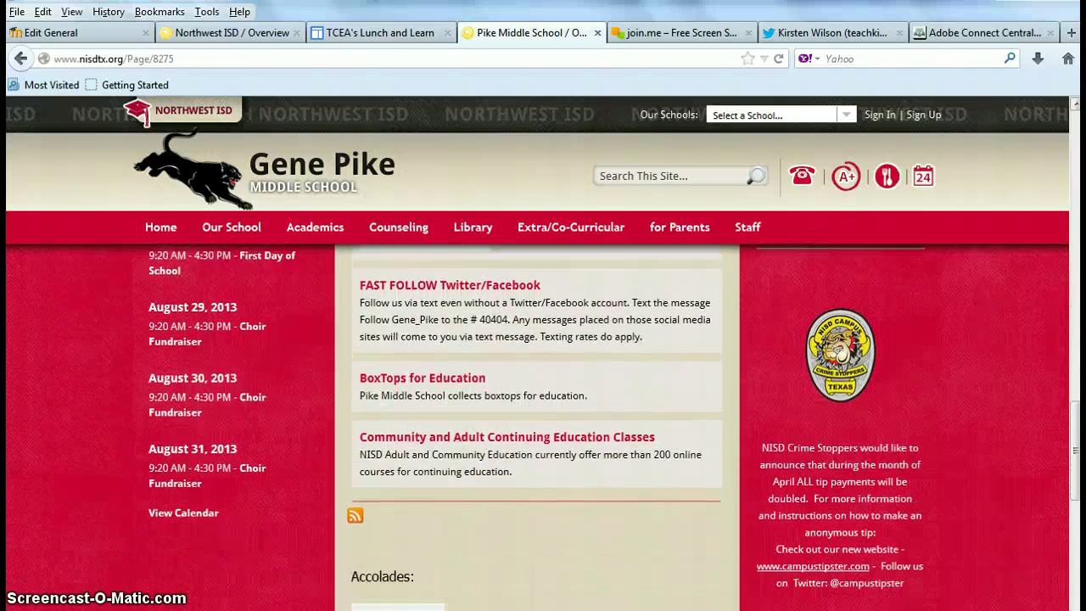
left_click(170, 502)
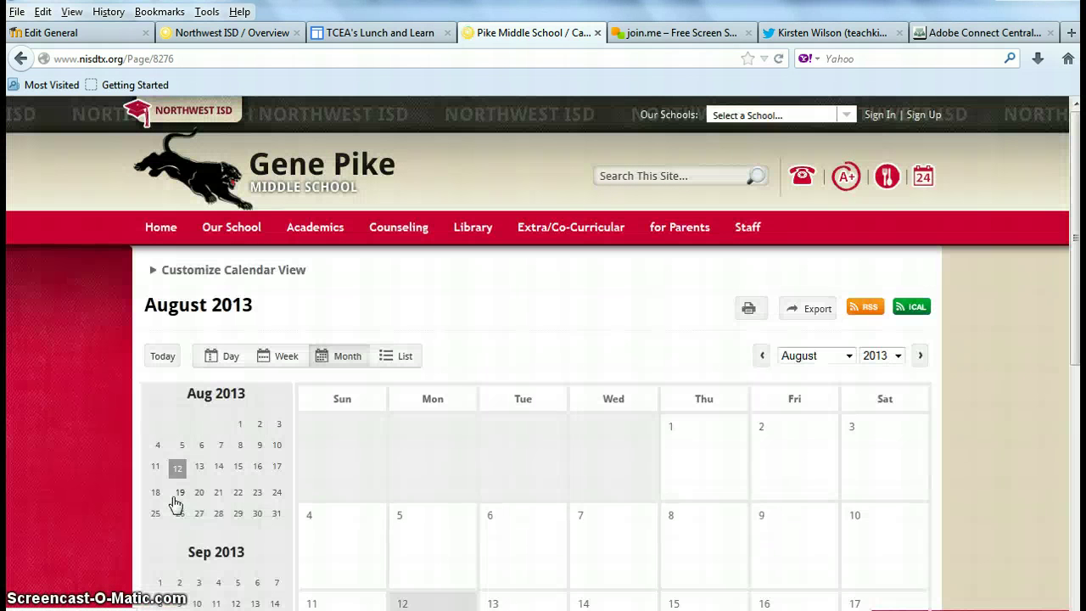
Copy the web address of the Pike Middle School calendar page.
left_click(182, 60)
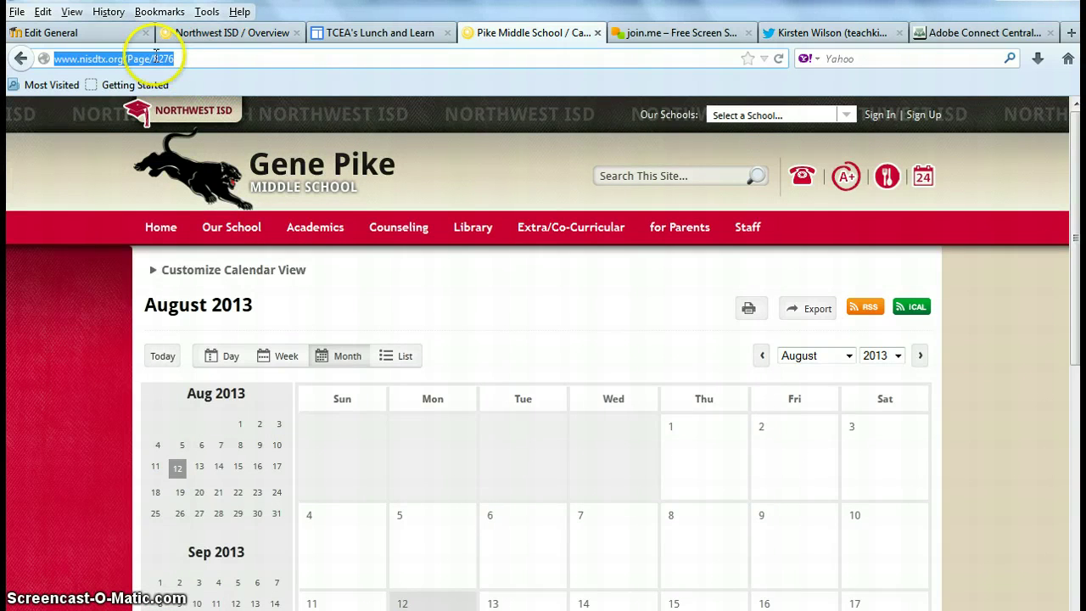
right_click(160, 61)
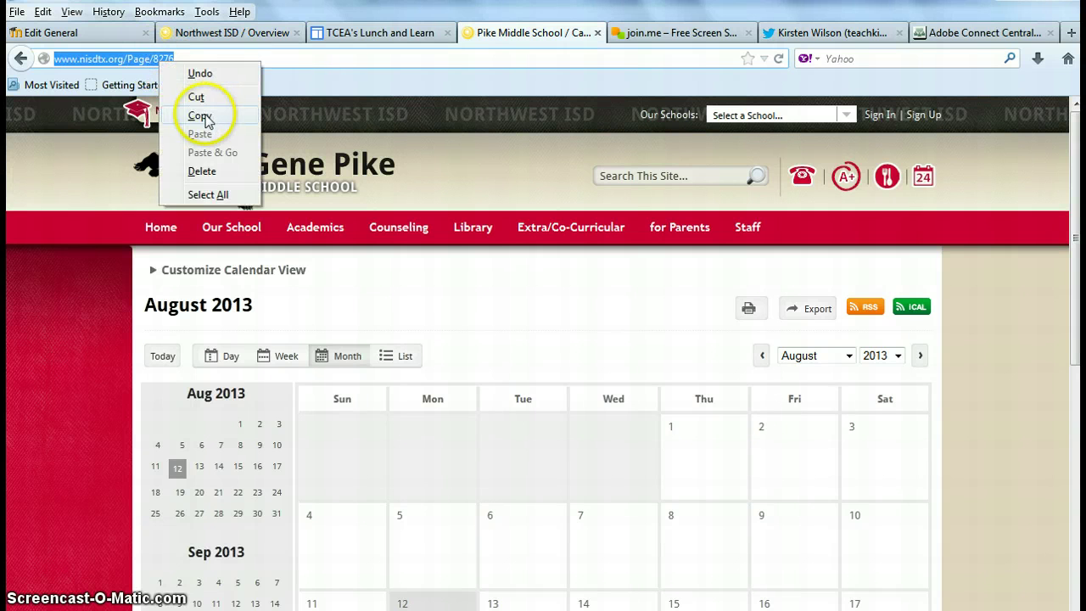
left_click(199, 116)
Cancel the open General summary edit and reopen the General section's summary for editing from the course page.
left_click(109, 33)
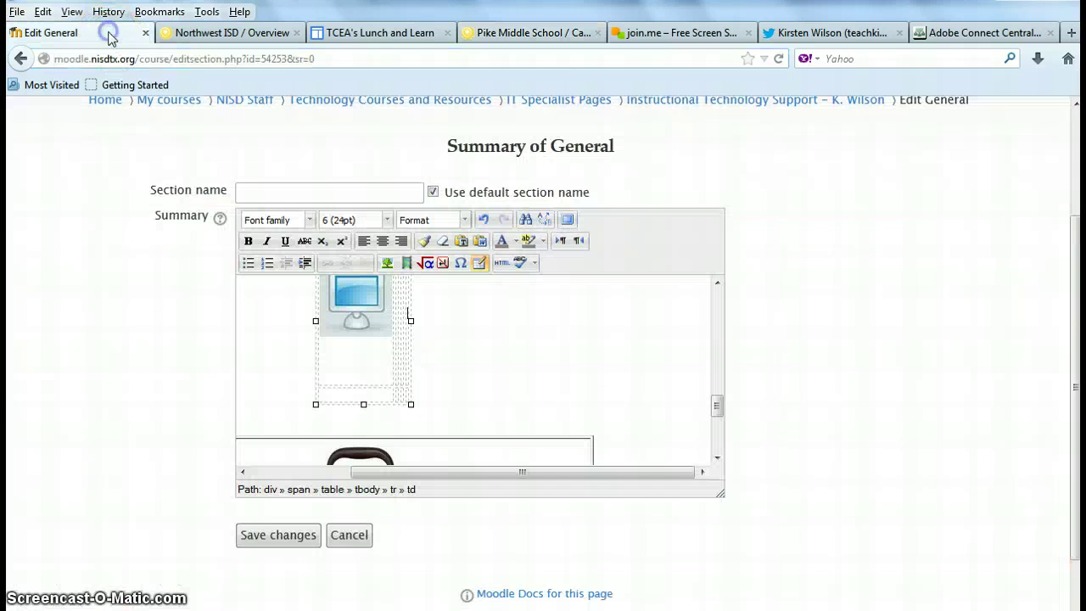
left_click(349, 537)
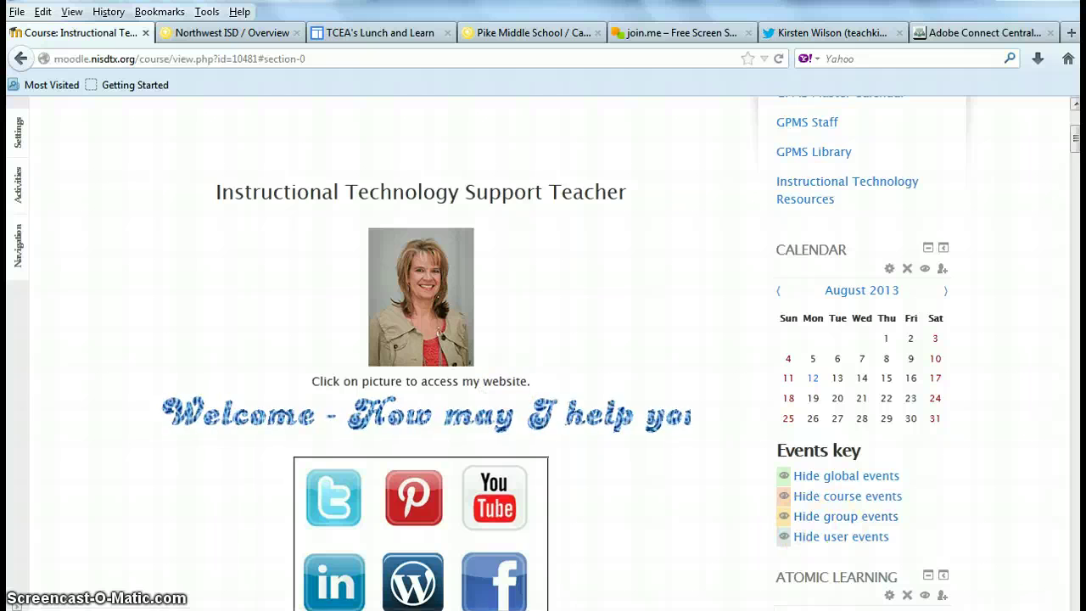
scroll(809, 532, "down", 1)
scroll(621, 353, "down", 8)
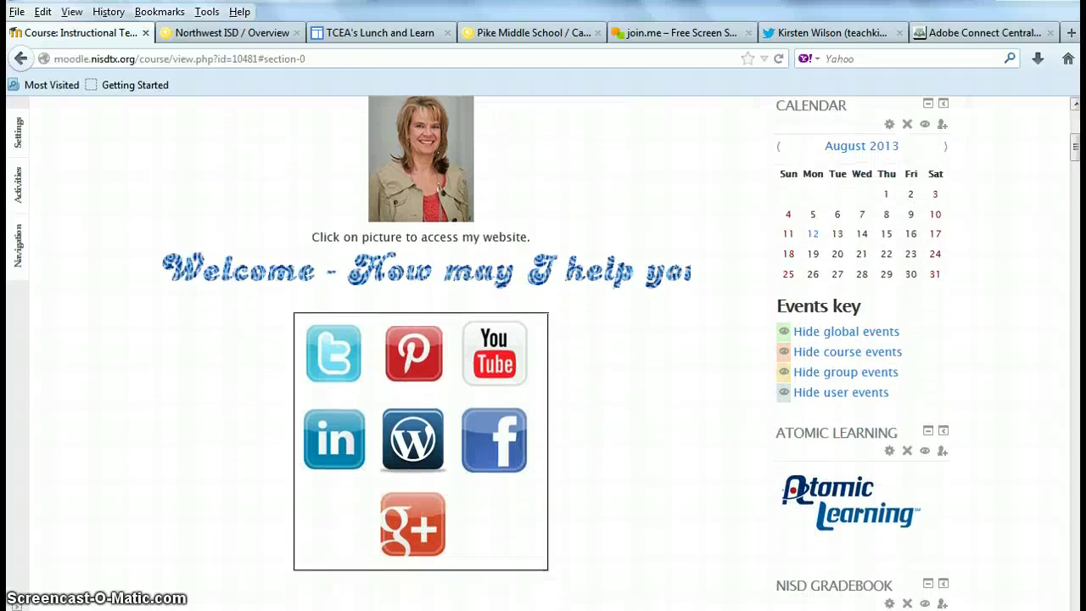
scroll(267, 484, "down", 3)
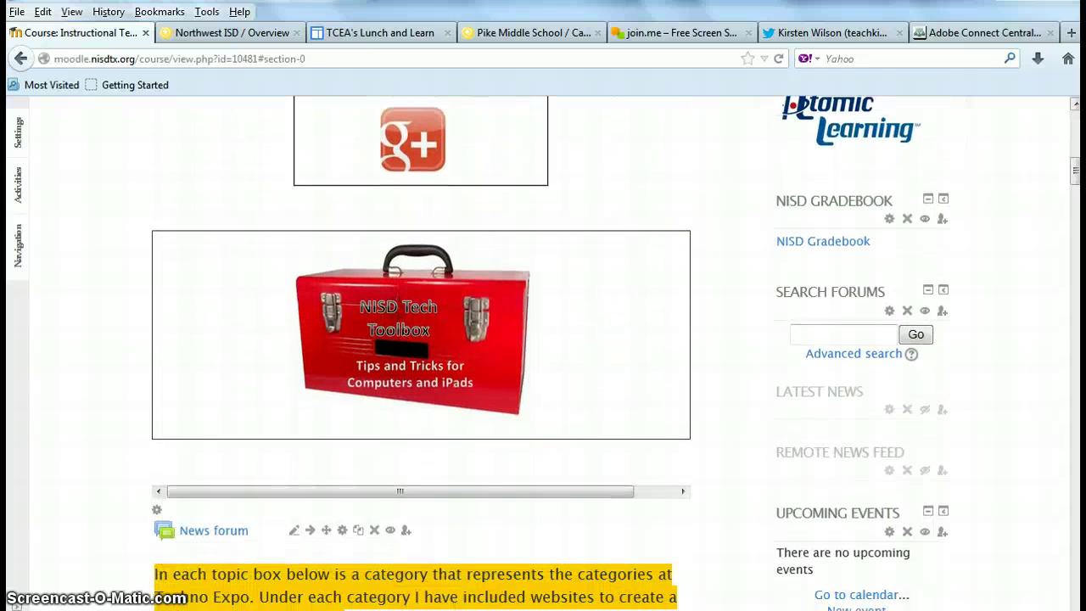
left_click(157, 464)
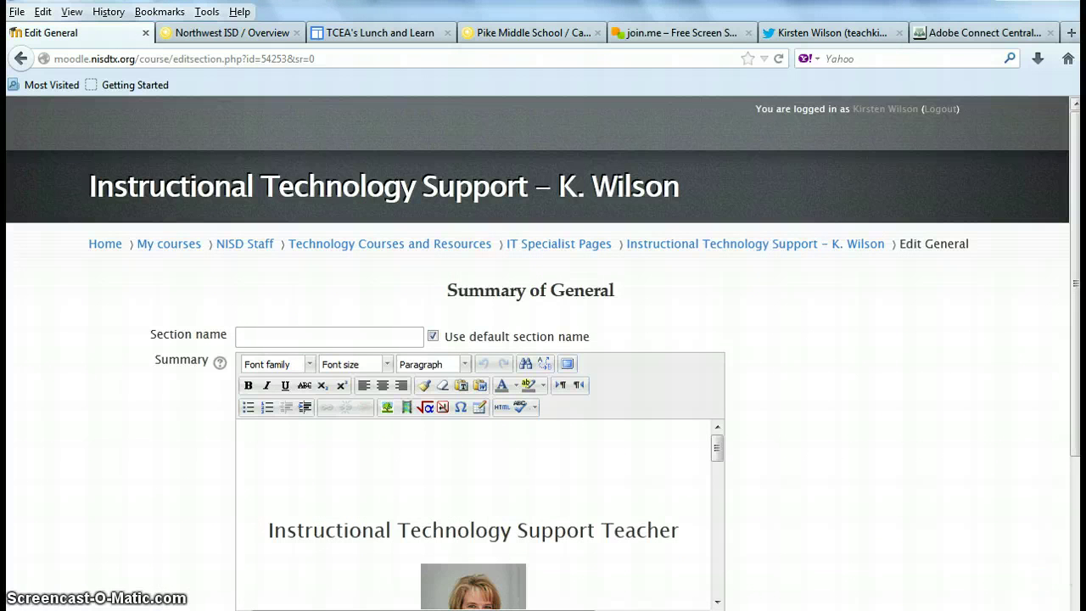
Add the text "Pike School Calendar" below the NISD Tech Toolbox image in the General summary.
scroll(716, 345, "down", 3)
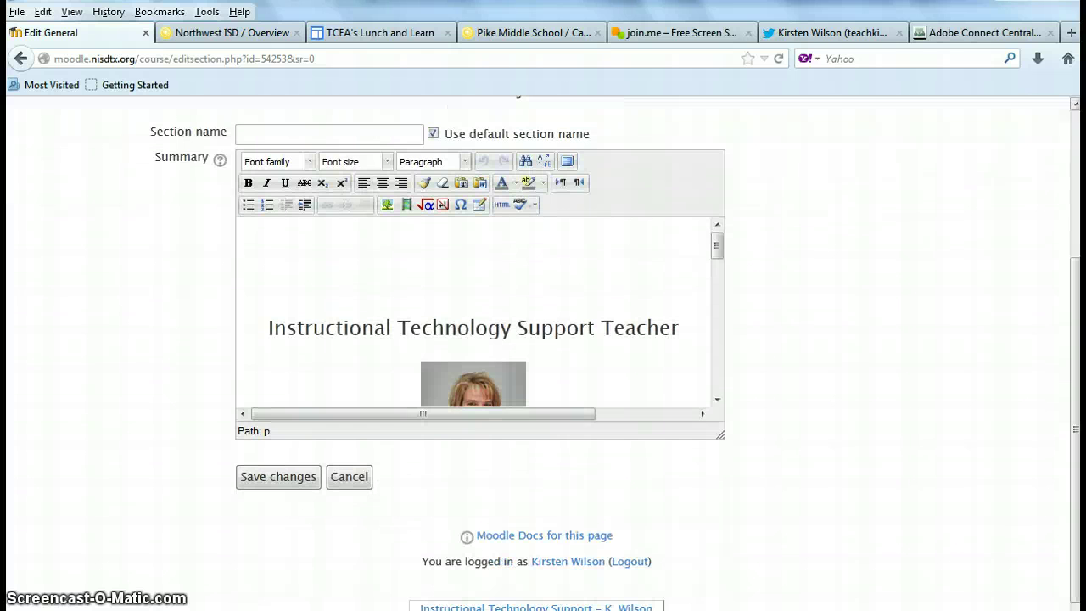
left_click_drag(717, 400, 715, 395)
left_click(562, 376)
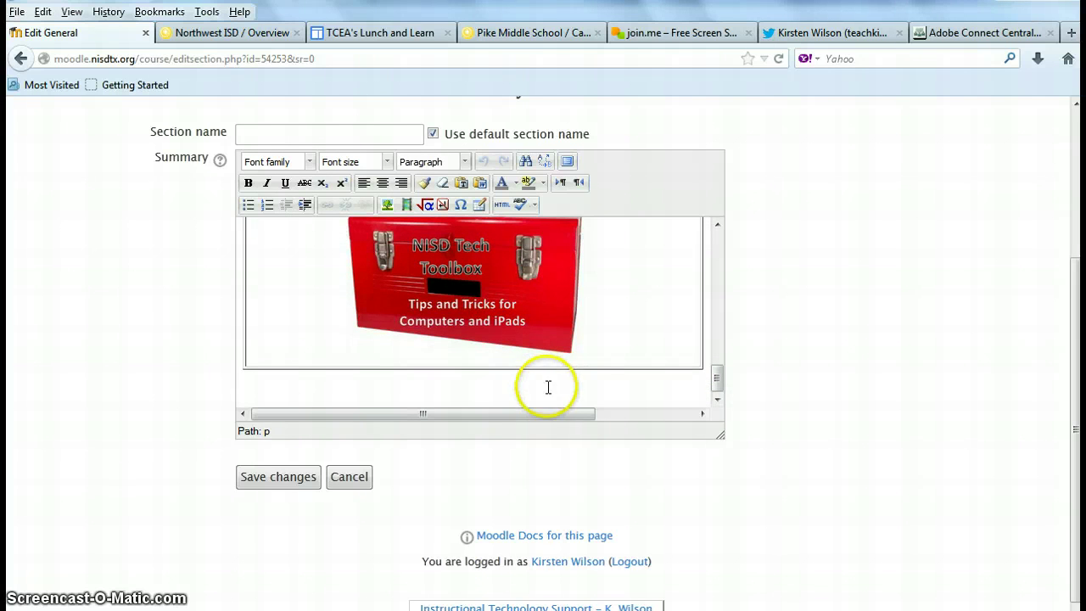
left_click(532, 380)
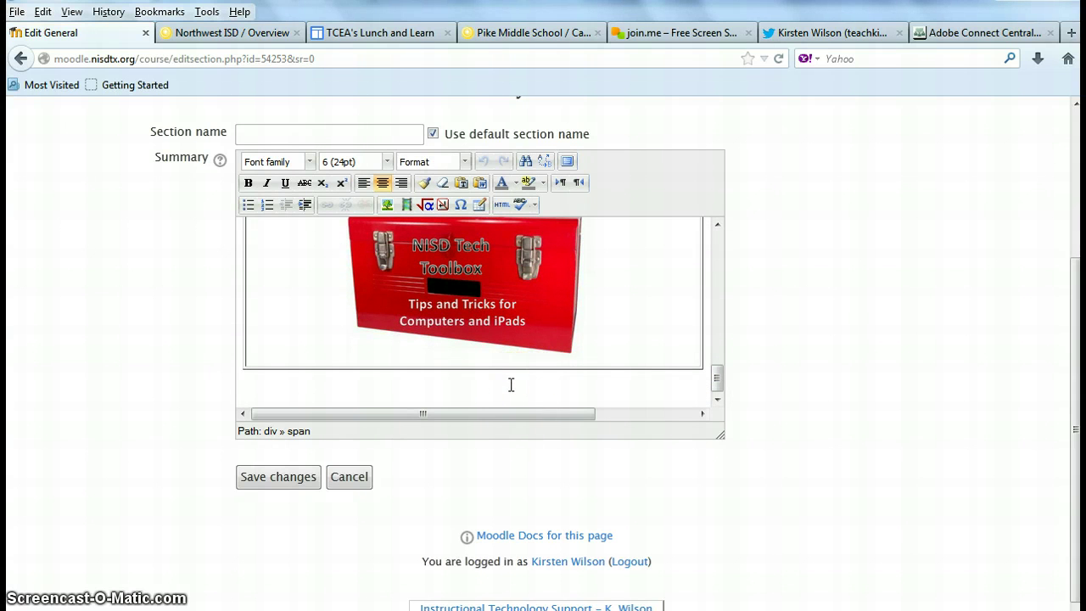
type("Pike")
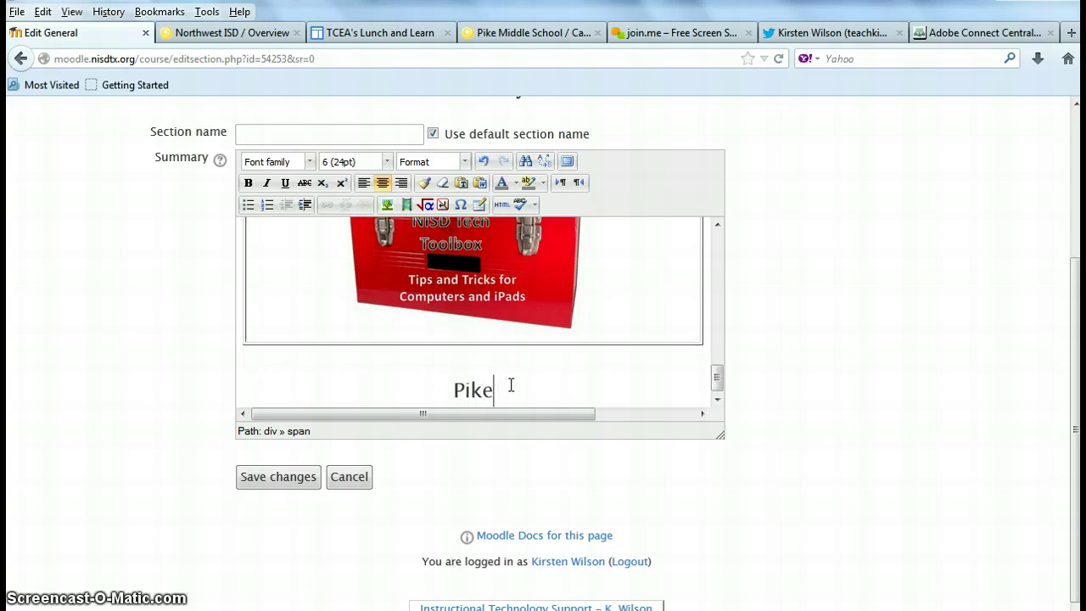
type(" School")
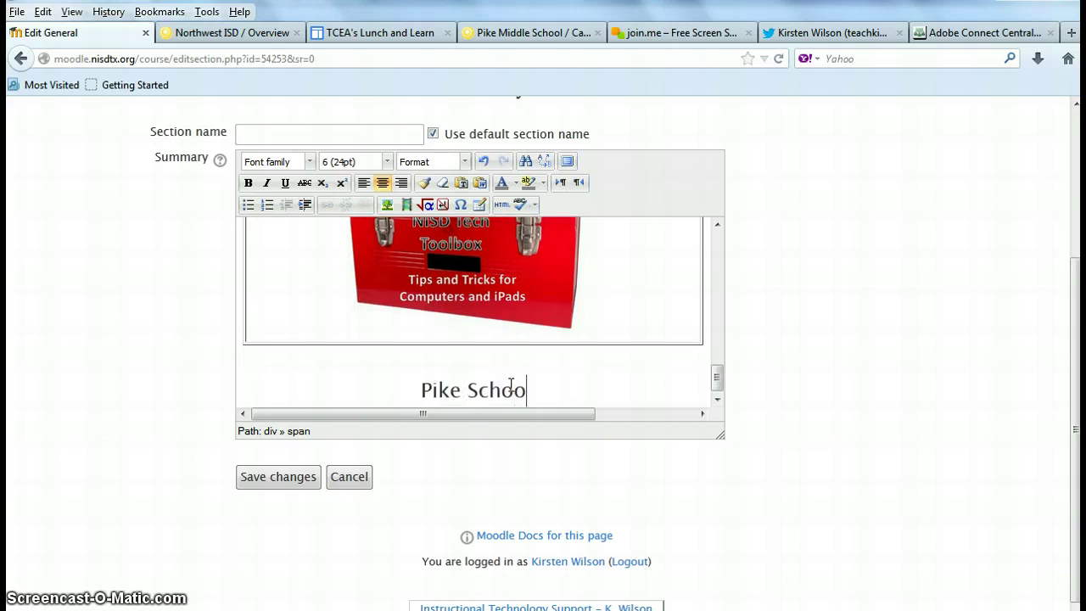
type("endar")
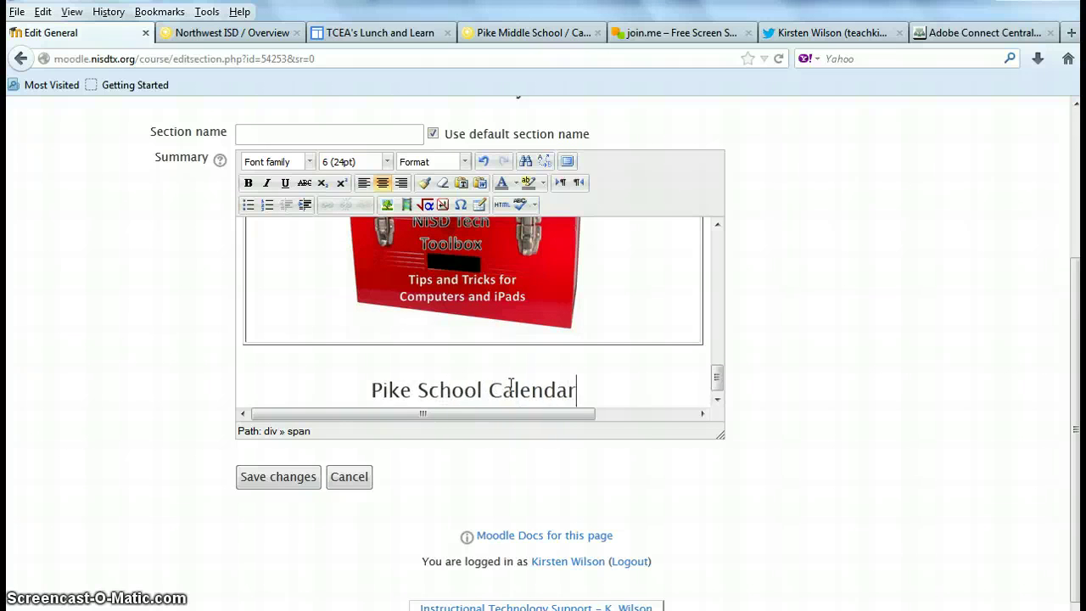
left_click(568, 404)
left_click_drag(567, 404, 367, 396)
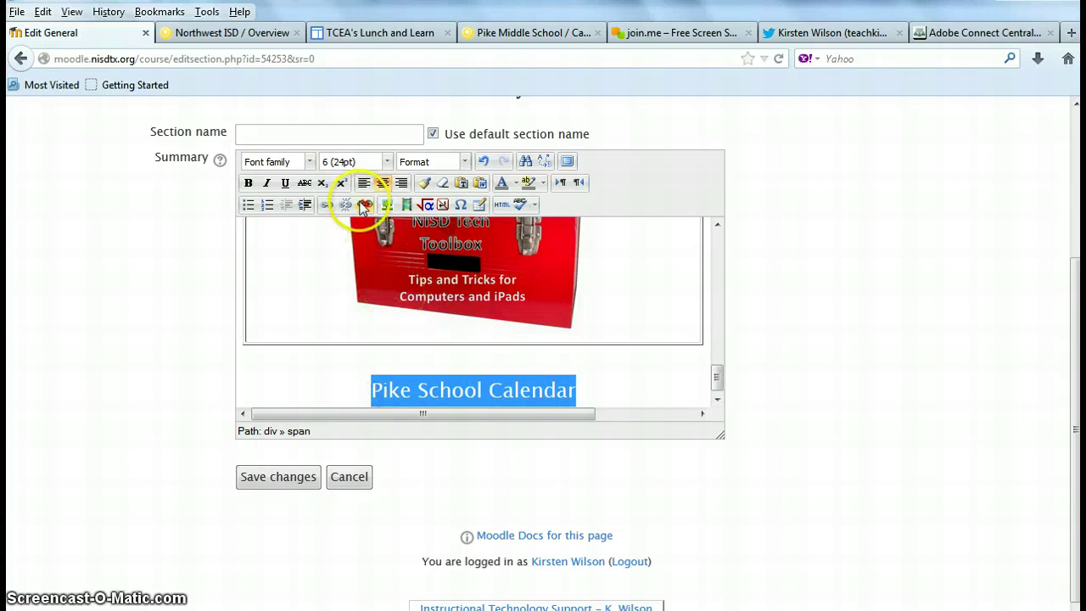
left_click(327, 205)
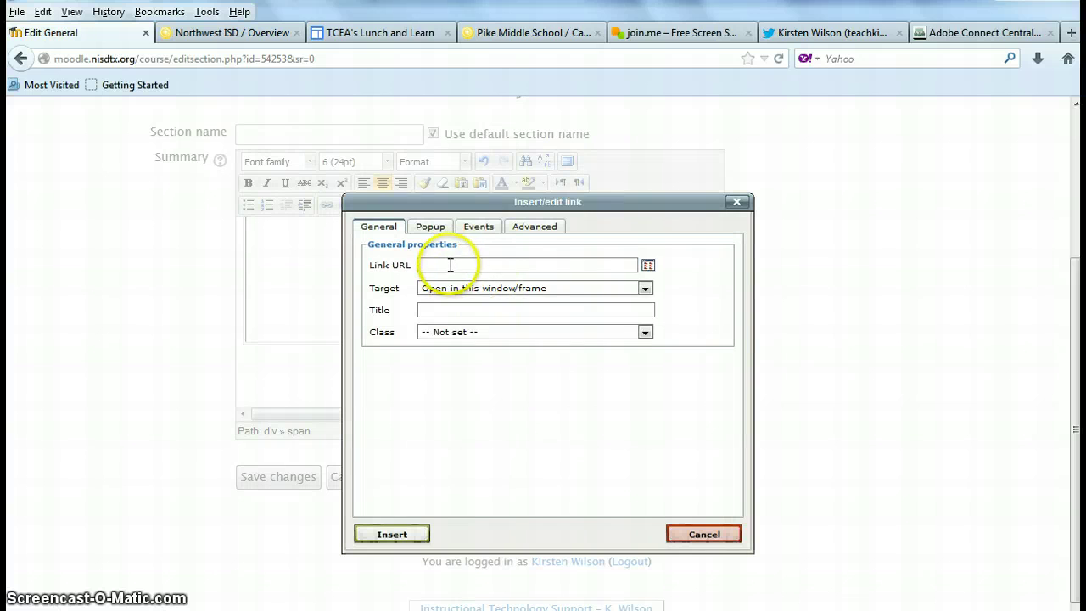
right_click(450, 264)
left_click(492, 337)
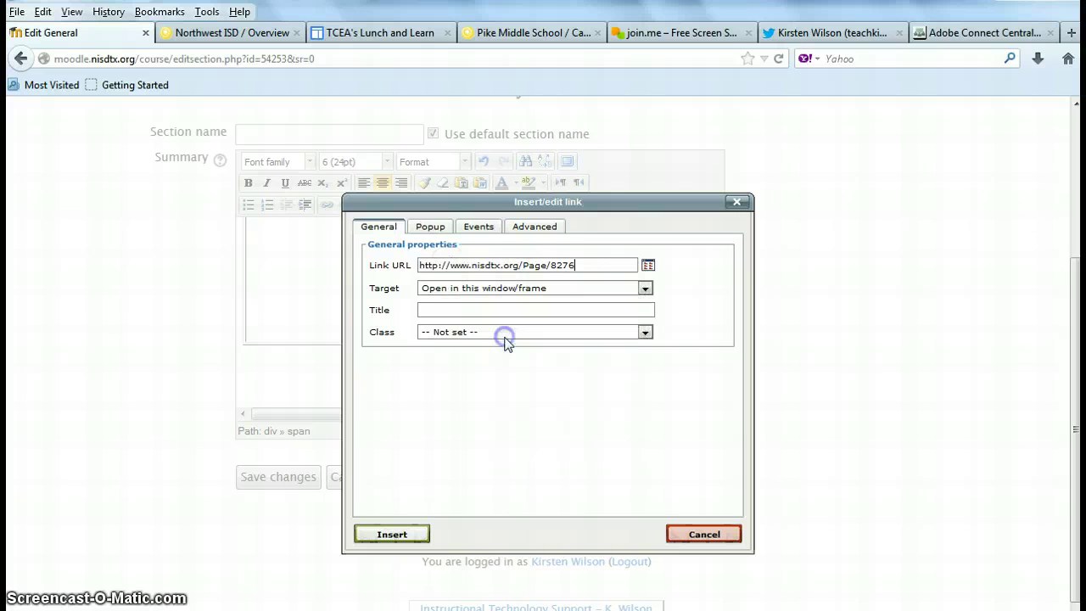
left_click(474, 310)
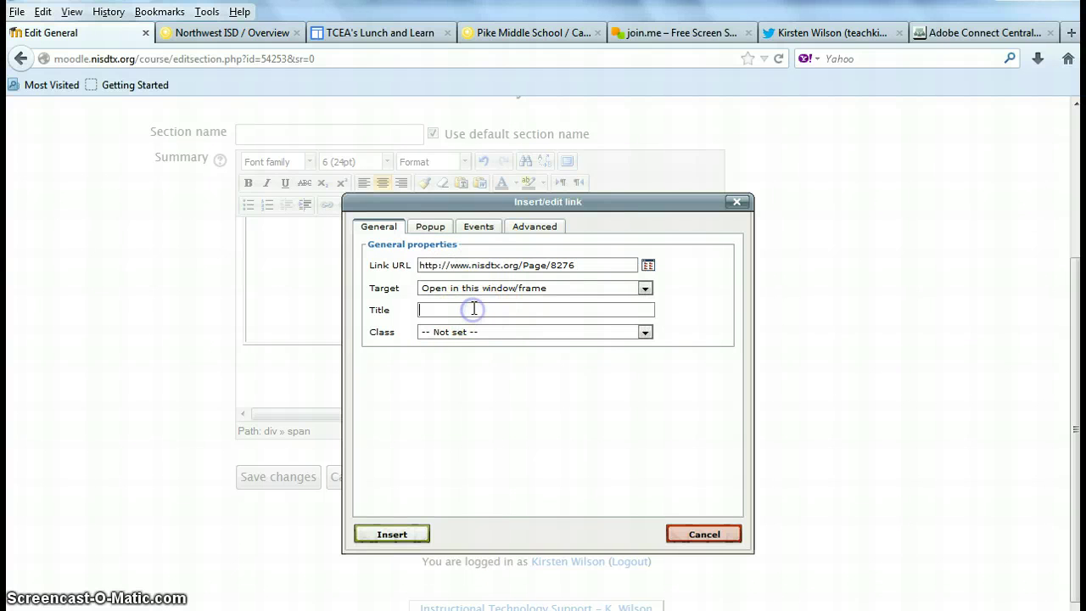
type("Pike School Calendar")
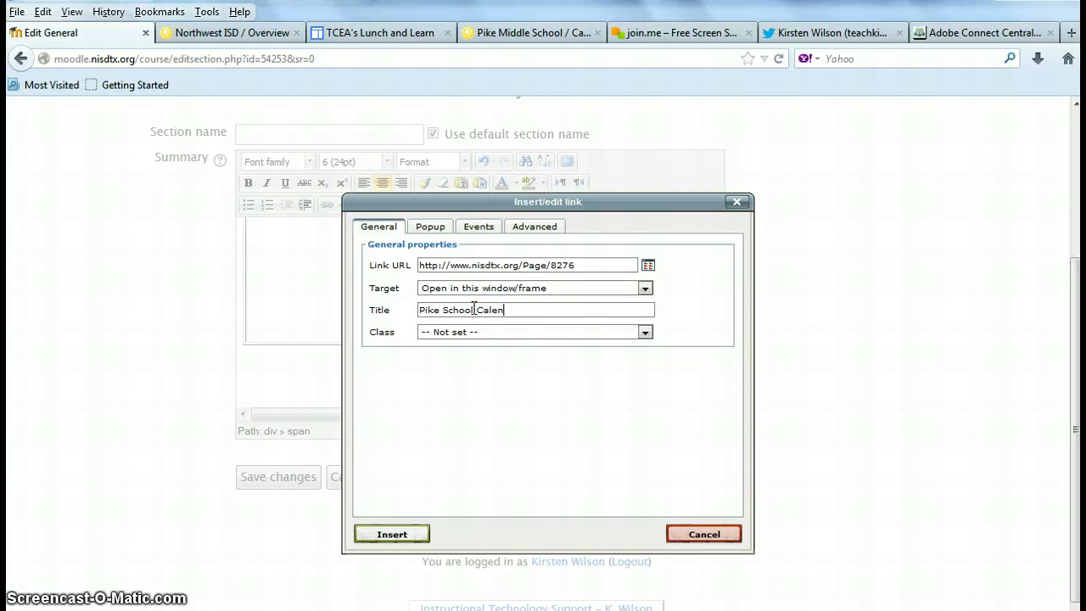
left_click(392, 532)
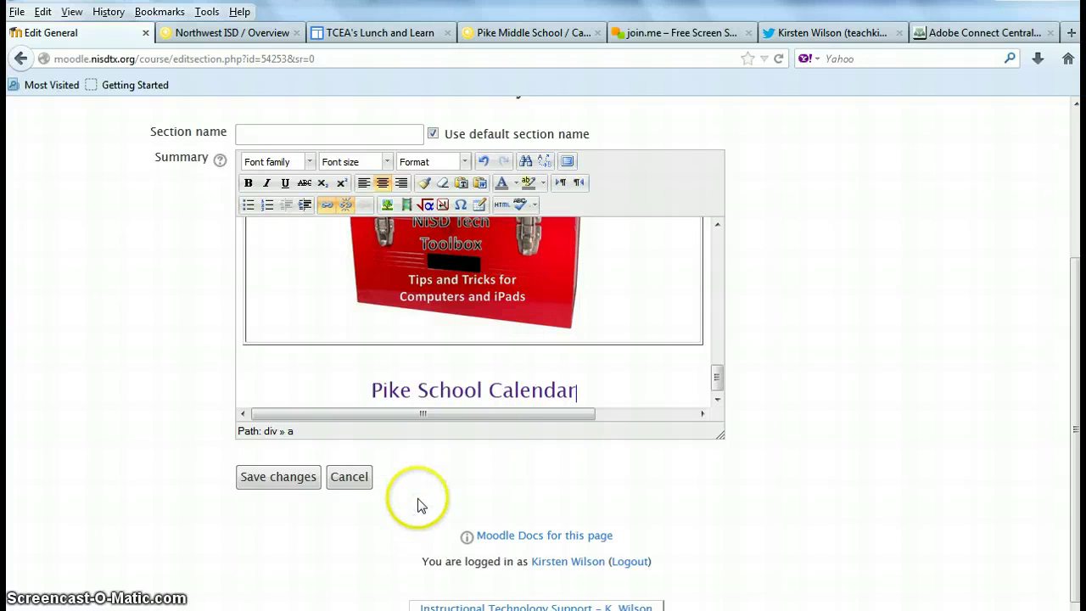
Save the General summary, and test the Pike School Calendar link by opening it and returning to the course page.
left_click(305, 477)
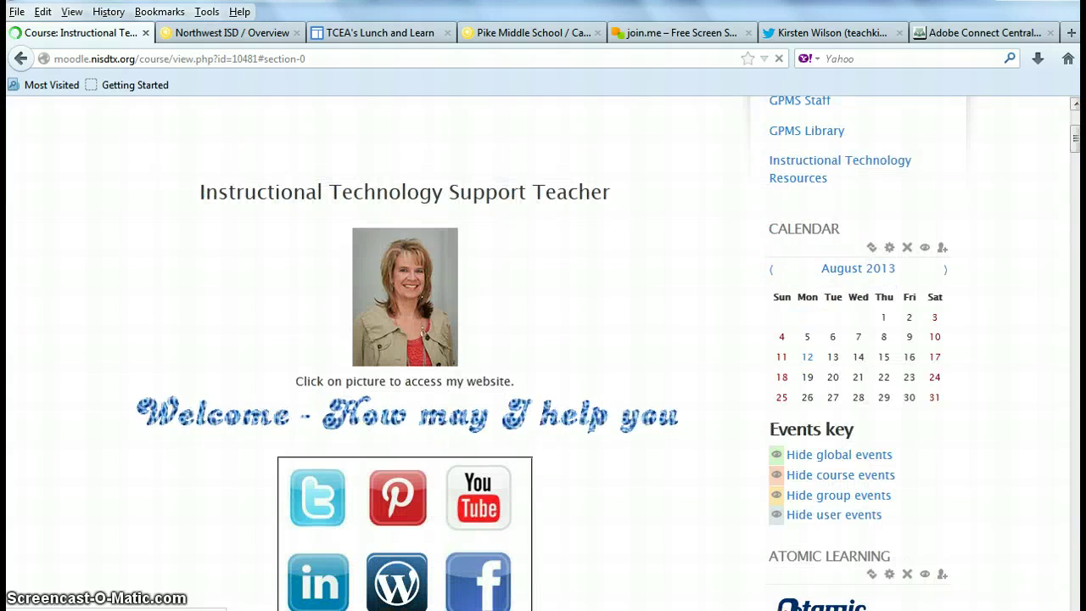
scroll(543, 356, "down", 7)
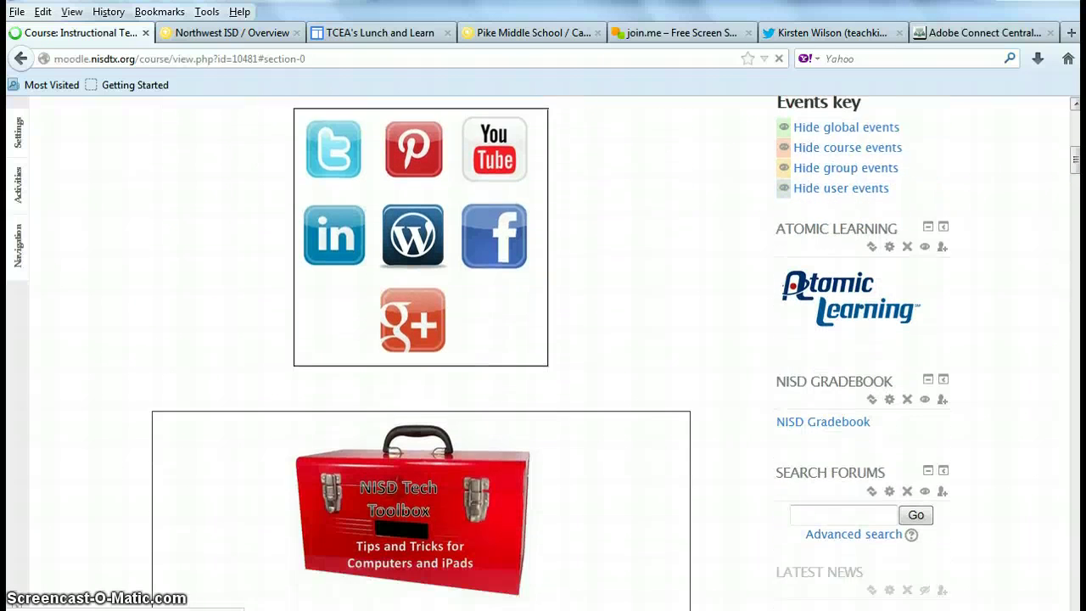
scroll(565, 475, "down", 4)
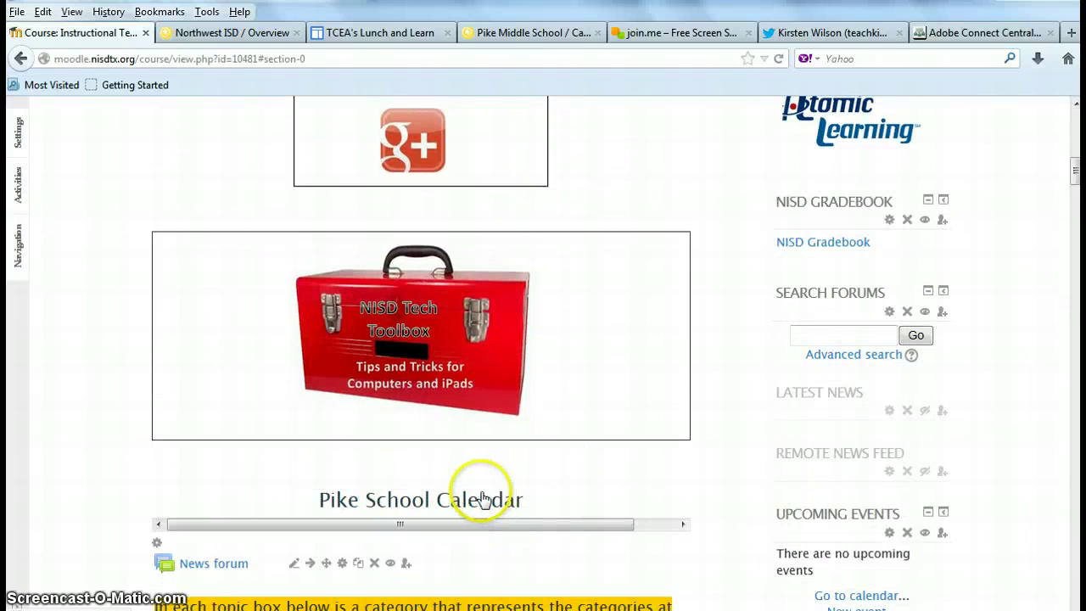
left_click(481, 499)
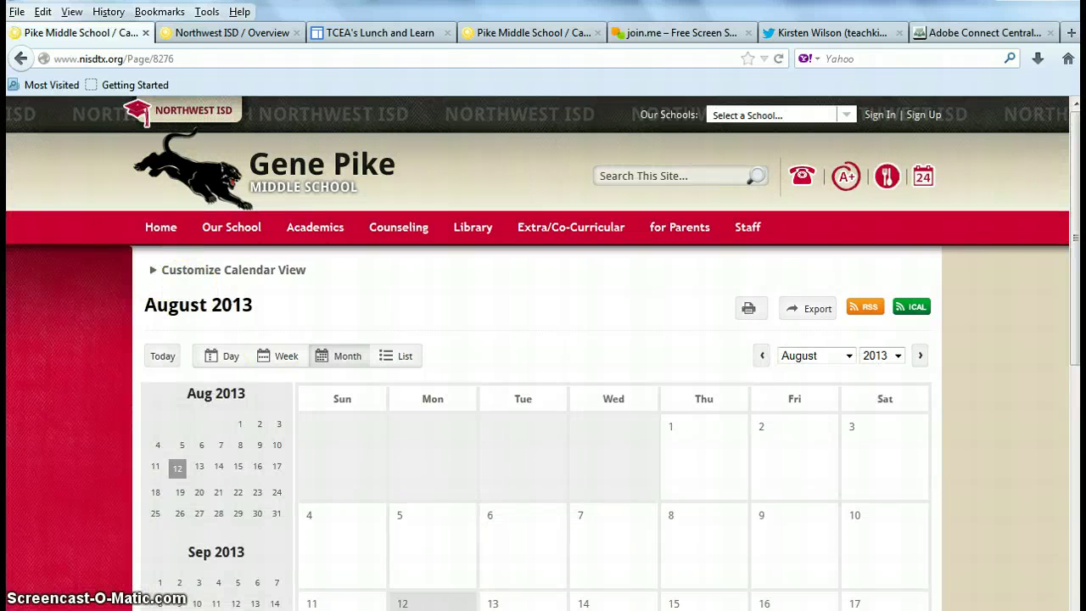
left_click(19, 64)
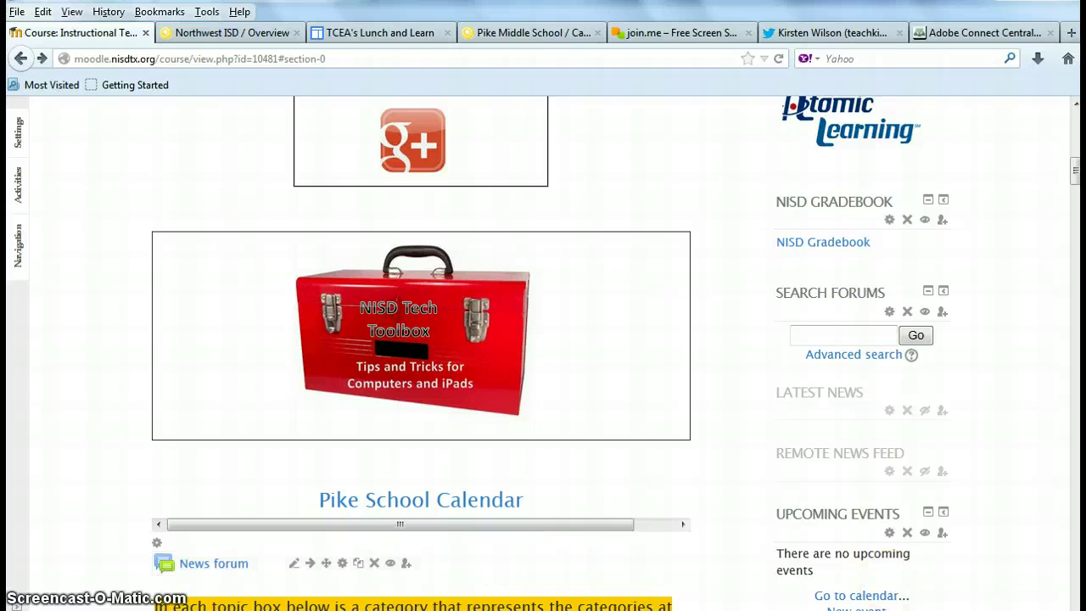
Close the Google+ window of Google Chrome.
mouse_move(131, 609)
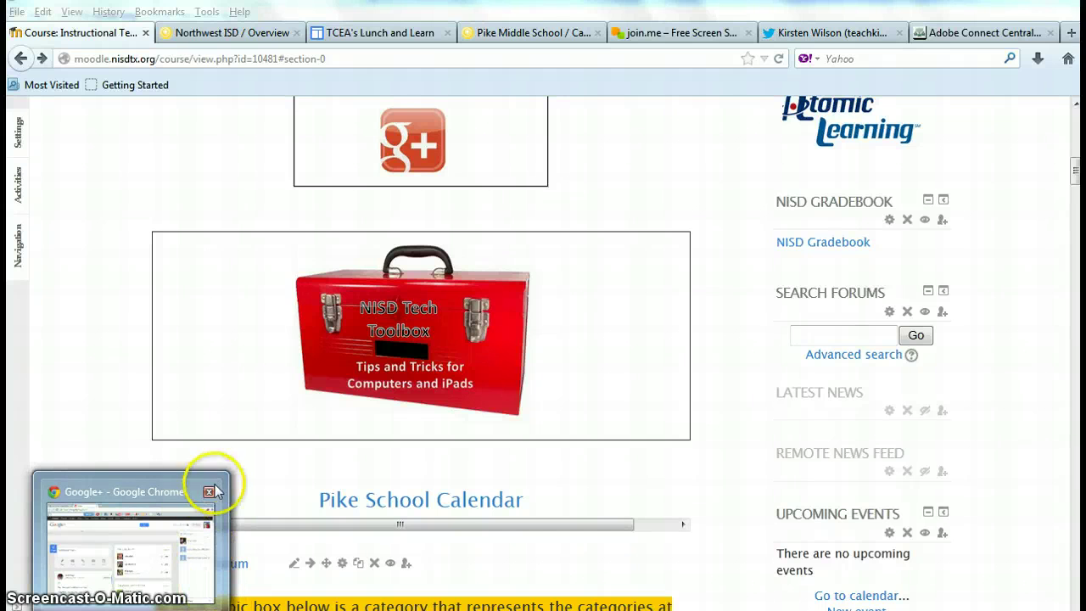
mouse_move(213, 490)
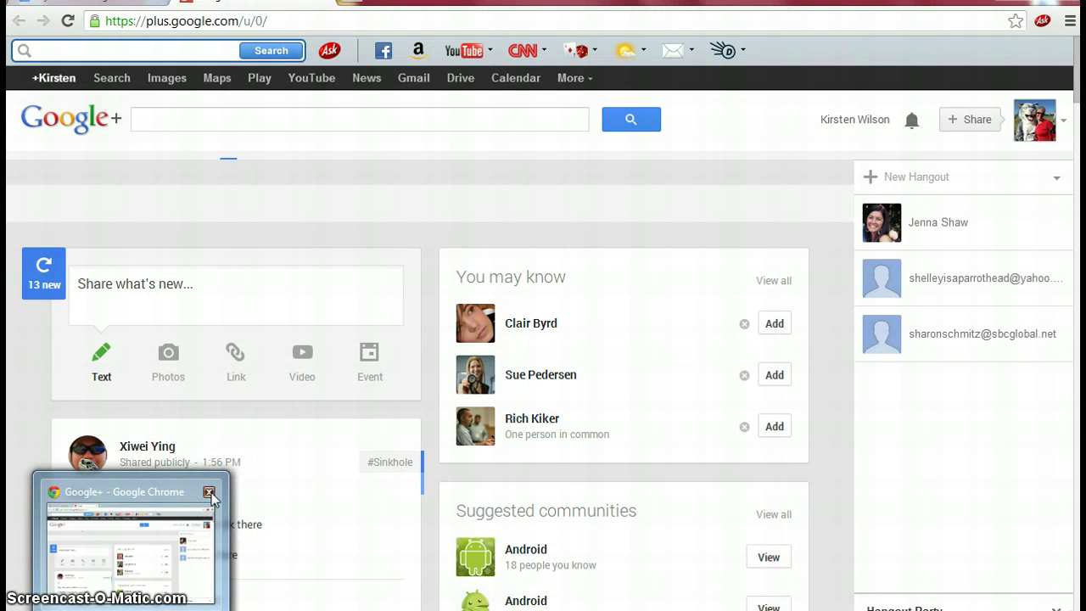
left_click(211, 494)
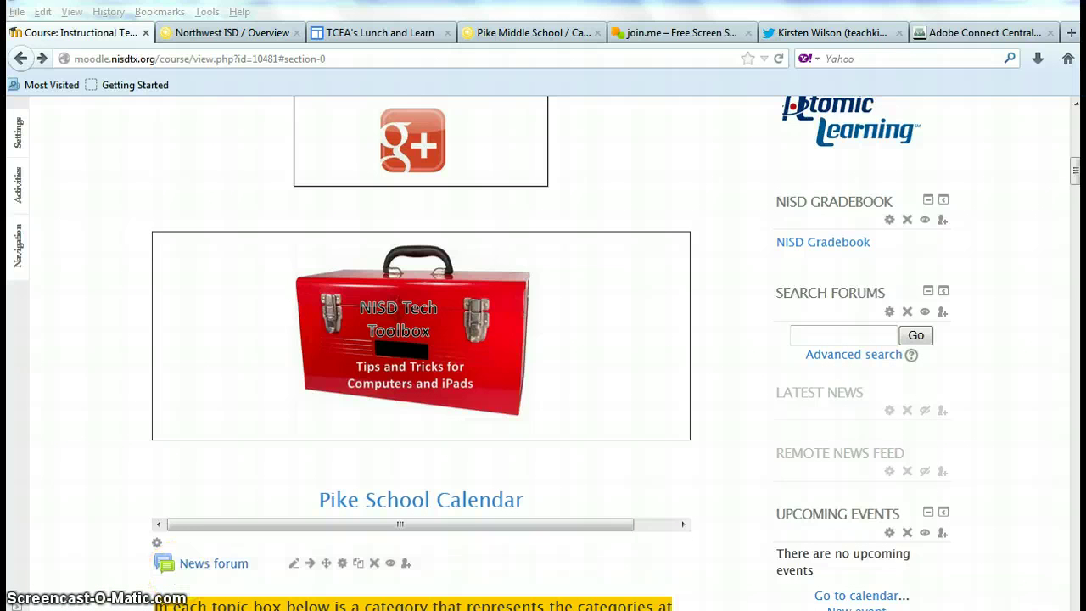